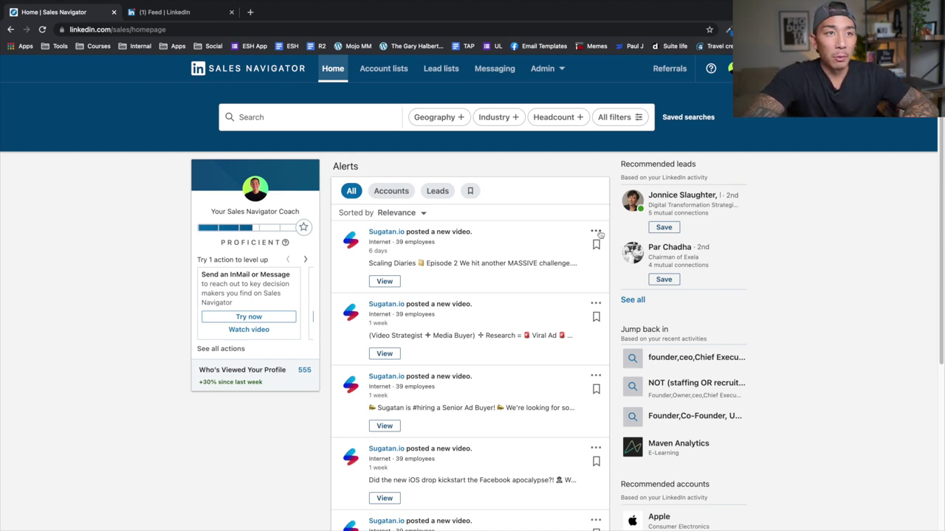
- Open the saved lead search "USA Coaching 11-50 3yrs+" and review the filters applied to it
{"action": "left_click", "coordinate": [689, 118]}
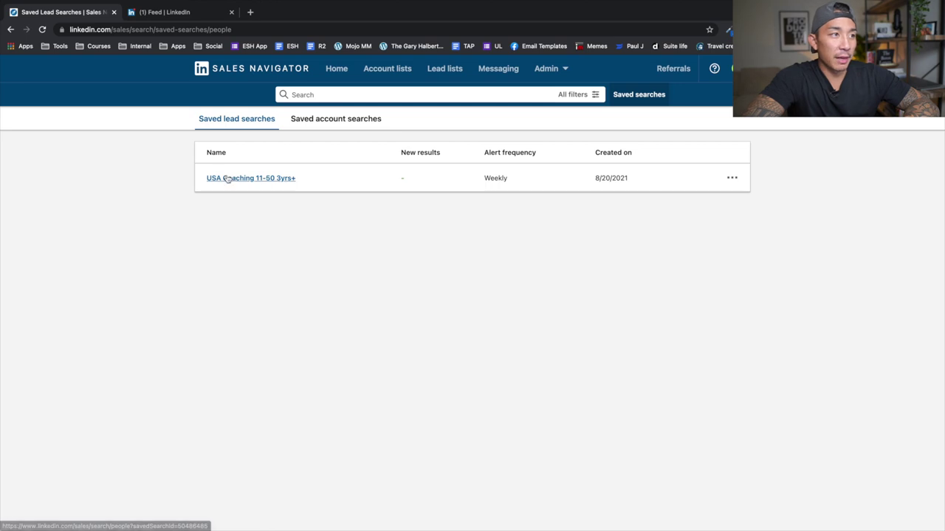
{"action": "left_click", "coordinate": [227, 179]}
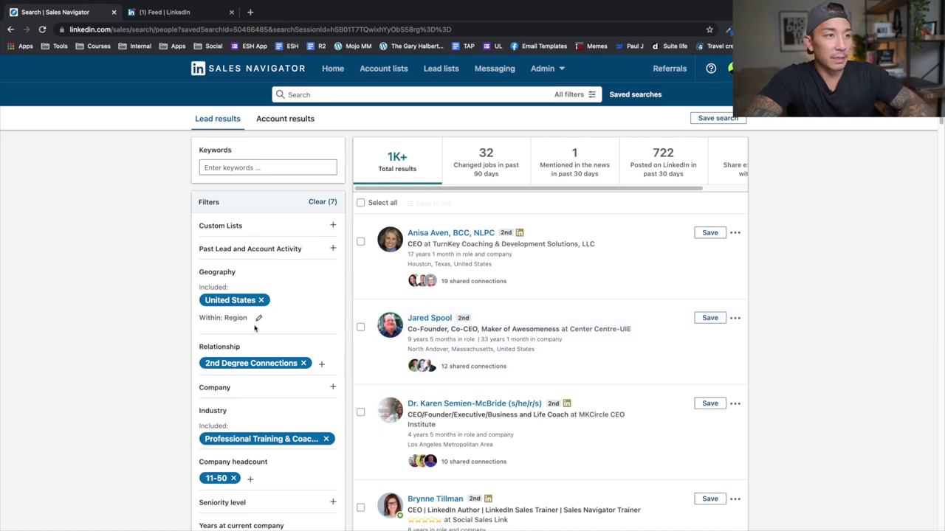
{"action": "scroll", "coordinate": [255, 327], "scroll_direction": "down", "scroll_amount": 3}
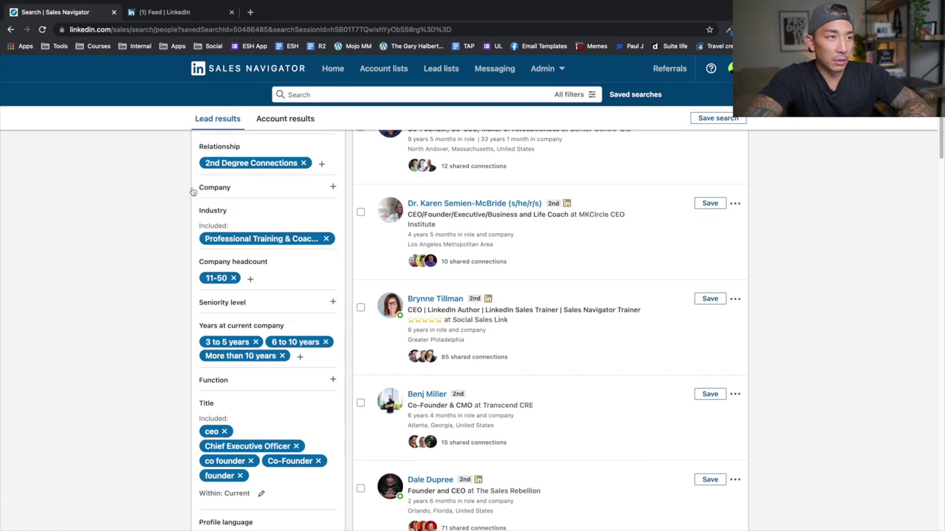
{"action": "scroll", "coordinate": [191, 191], "scroll_direction": "up", "scroll_amount": 5}
{"action": "scroll", "coordinate": [349, 247], "scroll_direction": "down", "scroll_amount": 1}
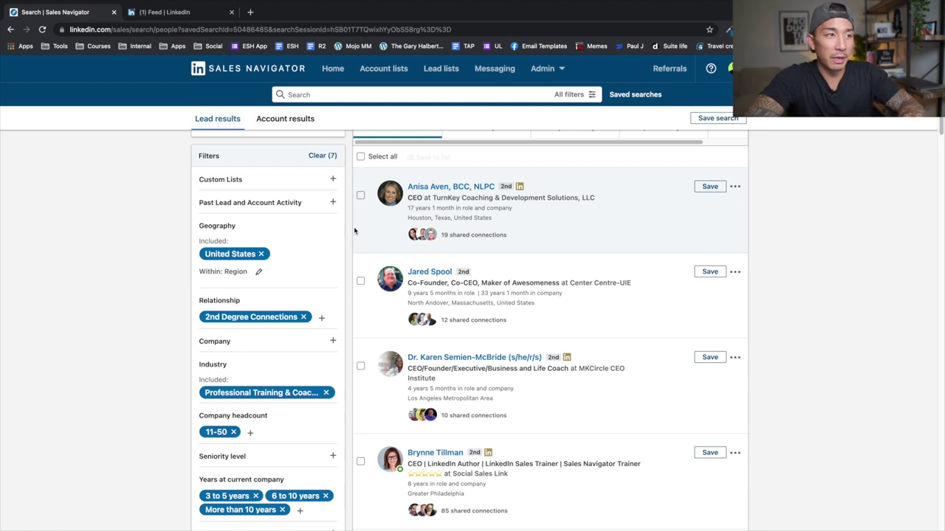
{"action": "scroll", "coordinate": [405, 296], "scroll_direction": "up", "scroll_amount": 1}
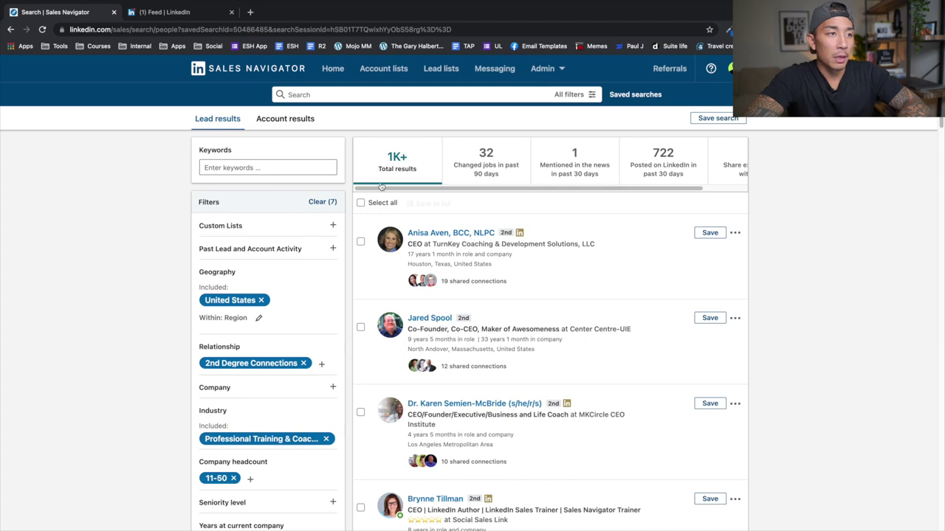
- Check the additional actions available for the Morgan James Book Publishing lead in the search results
{"action": "scroll", "coordinate": [467, 207], "scroll_direction": "down", "scroll_amount": 10}
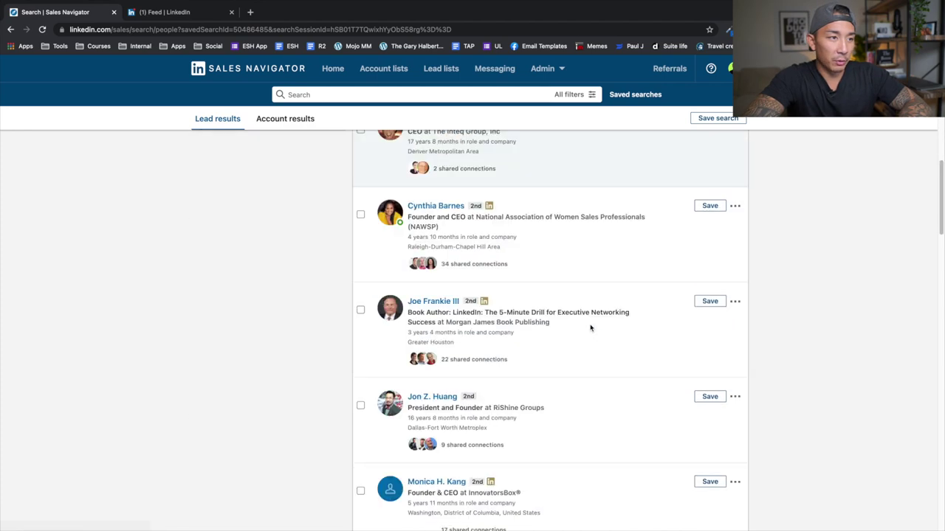
{"action": "left_click", "coordinate": [735, 287]}
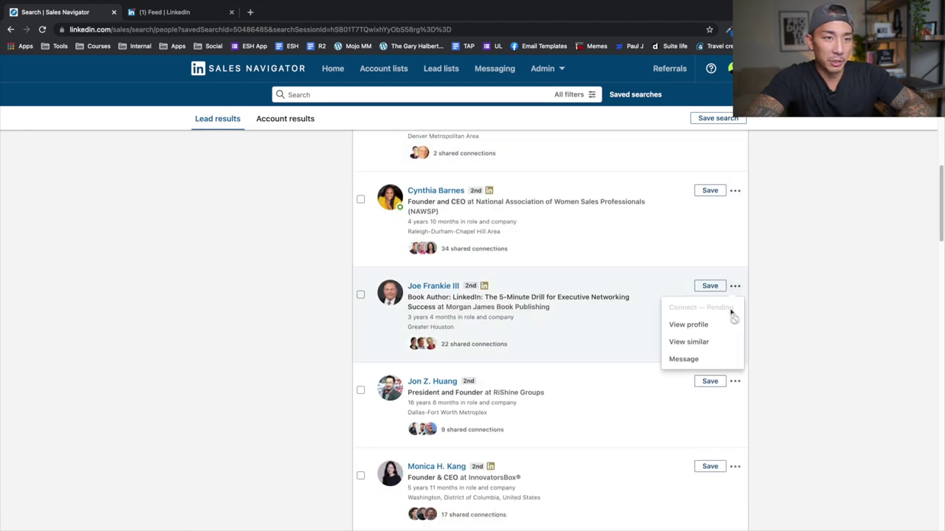
{"action": "left_click", "coordinate": [833, 318]}
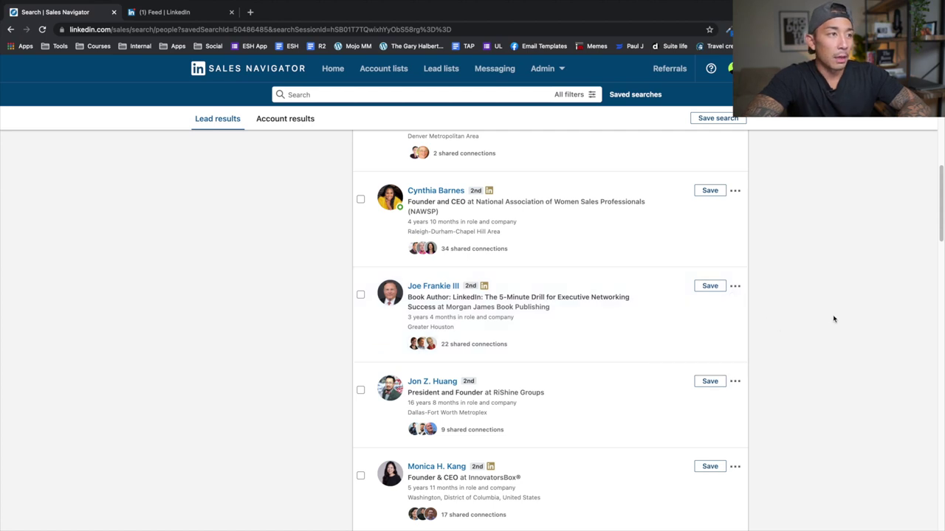
- Review the search's applied filters, open the complete set of lead filters and inspect the Geography filter
{"action": "scroll", "coordinate": [640, 305], "scroll_direction": "up", "scroll_amount": 5}
{"action": "scroll", "coordinate": [288, 251], "scroll_direction": "up", "scroll_amount": 1}
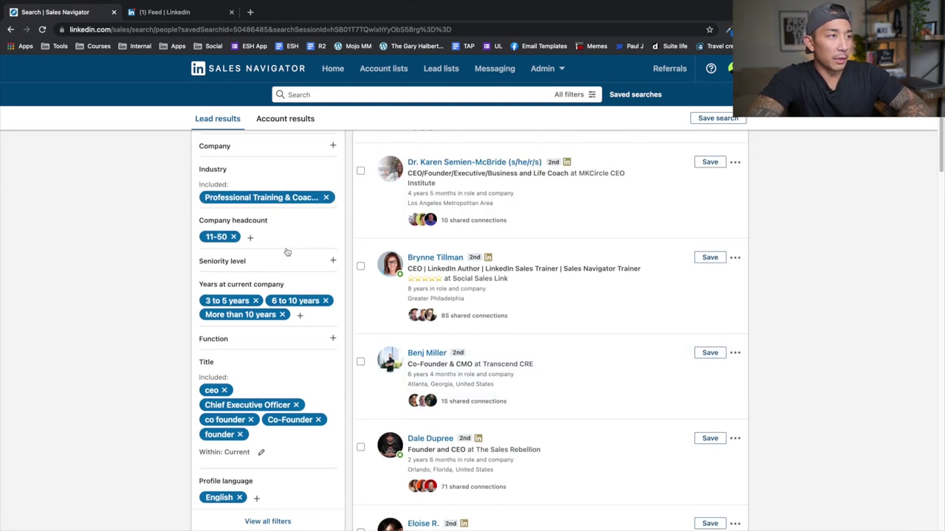
{"action": "scroll", "coordinate": [262, 207], "scroll_direction": "up", "scroll_amount": 1}
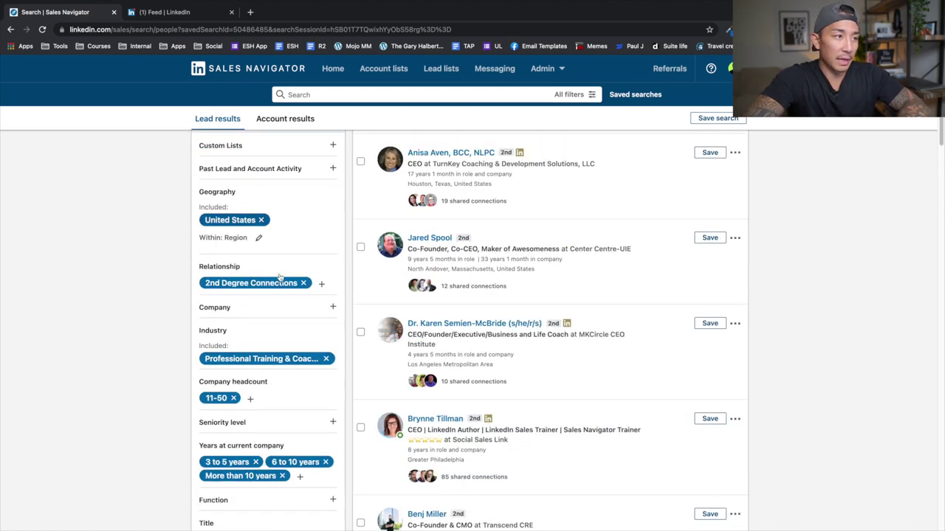
{"action": "scroll", "coordinate": [263, 354], "scroll_direction": "down", "scroll_amount": 2}
{"action": "scroll", "coordinate": [263, 382], "scroll_direction": "down", "scroll_amount": 2}
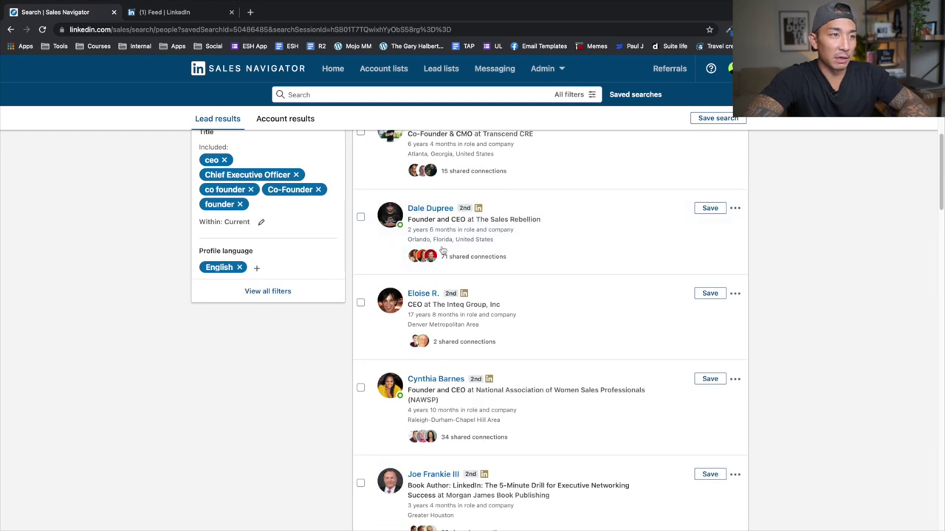
{"action": "left_click", "coordinate": [286, 296]}
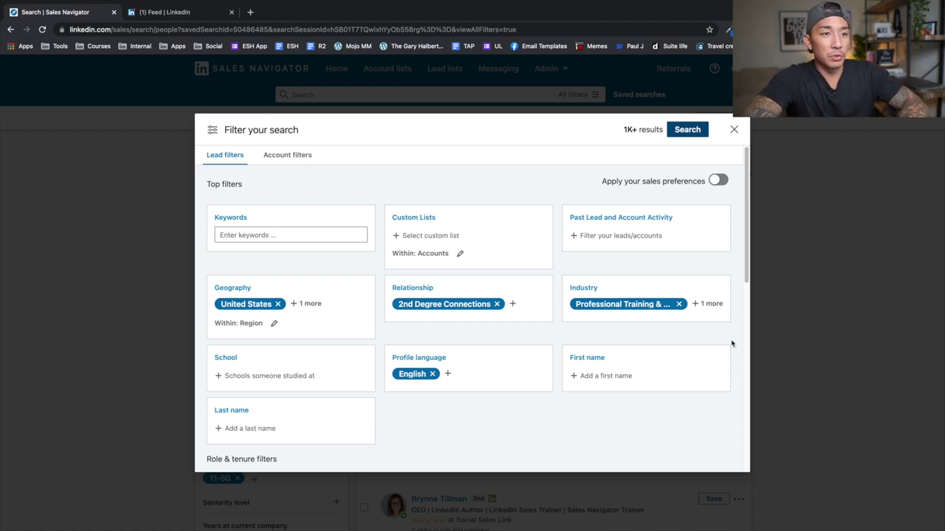
{"action": "left_click", "coordinate": [317, 306]}
{"action": "left_click", "coordinate": [458, 350]}
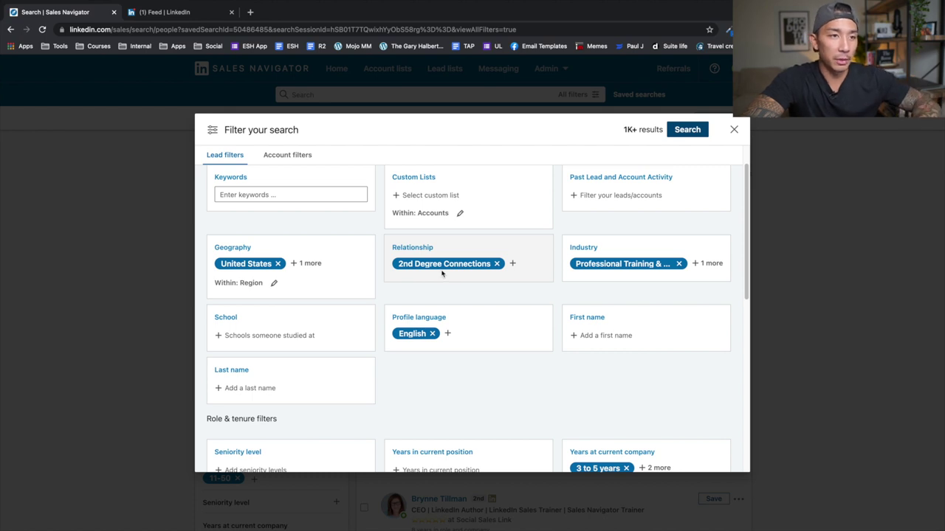
- Expand the Industry filter, browse the industries that can be added, and collapse it without choosing one
{"action": "left_click", "coordinate": [708, 265]}
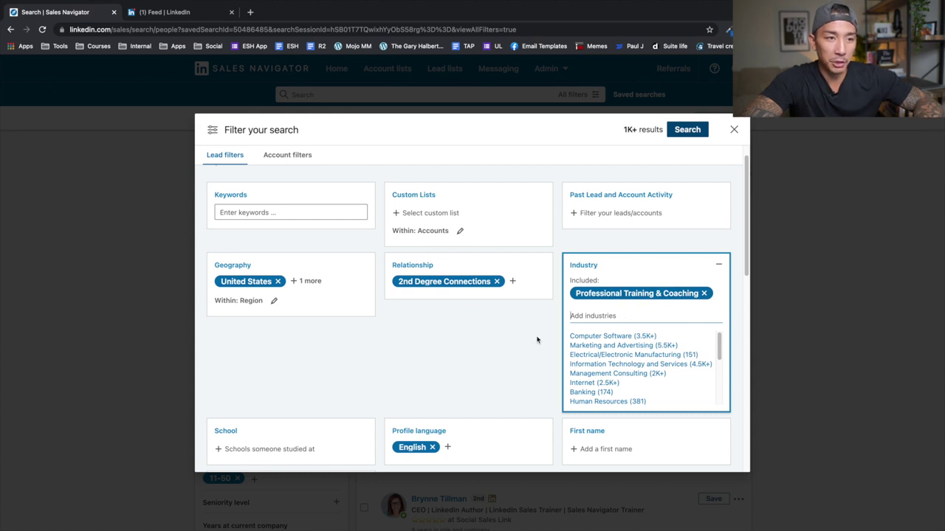
{"action": "scroll", "coordinate": [618, 362], "scroll_direction": "down", "scroll_amount": 1}
{"action": "scroll", "coordinate": [618, 366], "scroll_direction": "down", "scroll_amount": 1}
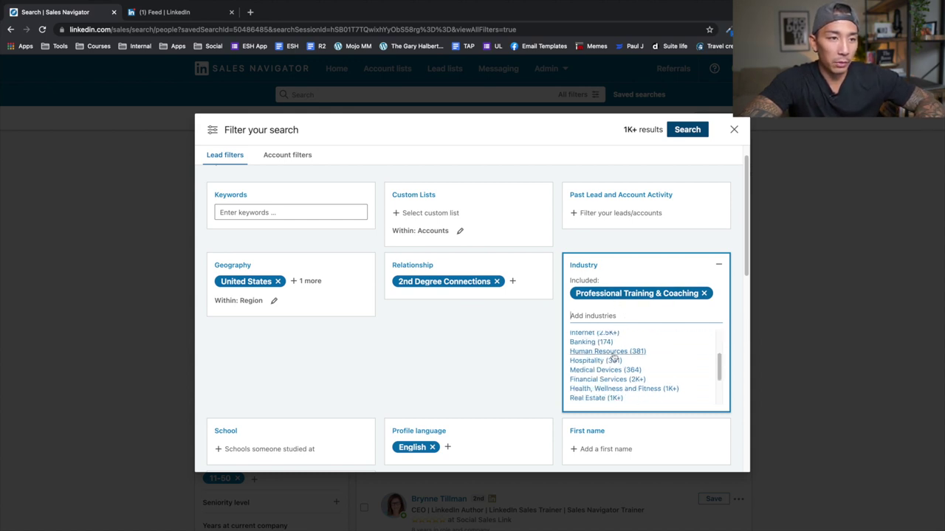
{"action": "scroll", "coordinate": [662, 359], "scroll_direction": "down", "scroll_amount": 2}
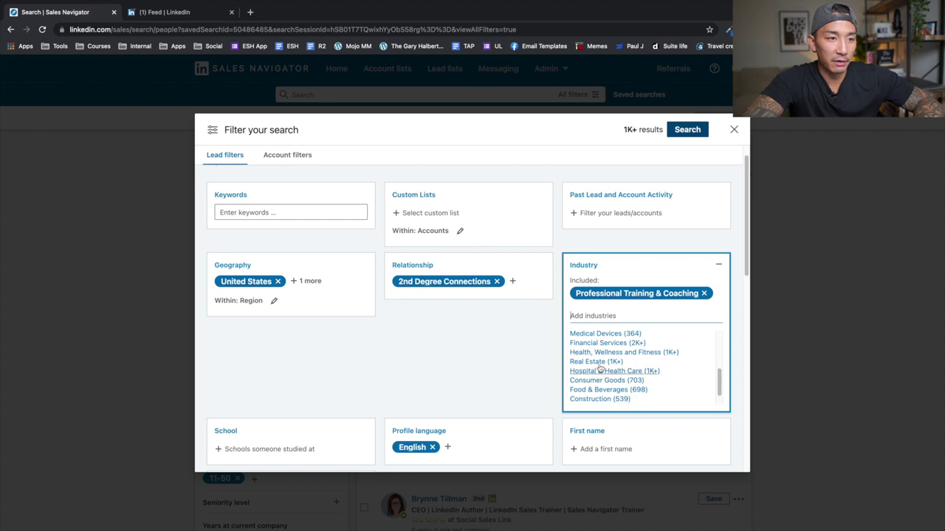
{"action": "scroll", "coordinate": [633, 355], "scroll_direction": "down", "scroll_amount": 5}
{"action": "scroll", "coordinate": [651, 247], "scroll_direction": "up", "scroll_amount": 5}
{"action": "scroll", "coordinate": [624, 386], "scroll_direction": "up", "scroll_amount": 2}
{"action": "left_click", "coordinate": [624, 376]}
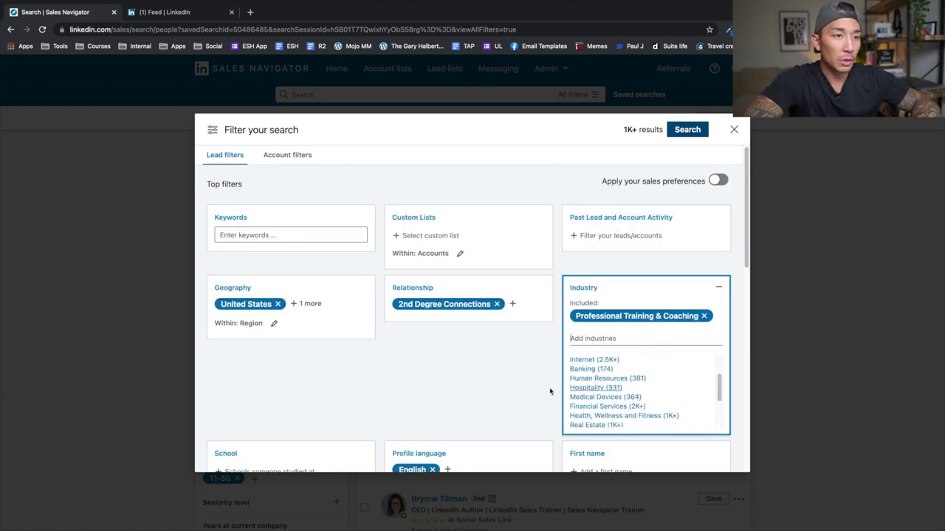
{"action": "left_click", "coordinate": [531, 389]}
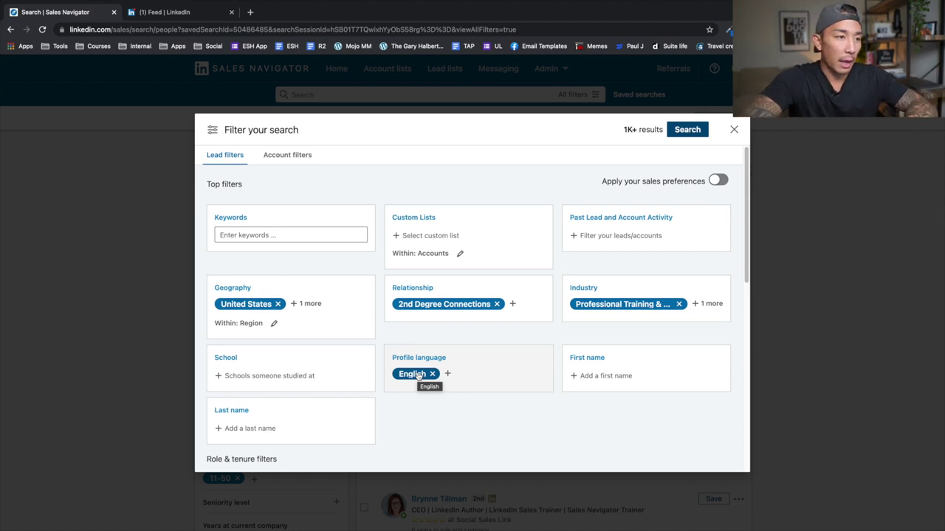
- Expand the Years at current company filter among the role and tenure filters to inspect its selected ranges
{"action": "scroll", "coordinate": [417, 414], "scroll_direction": "down", "scroll_amount": 1}
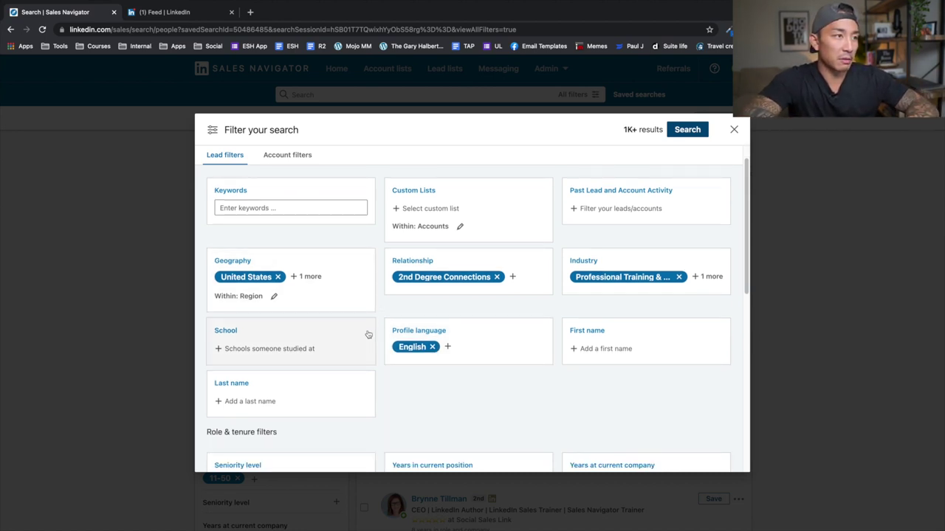
{"action": "scroll", "coordinate": [312, 247], "scroll_direction": "down", "scroll_amount": 1}
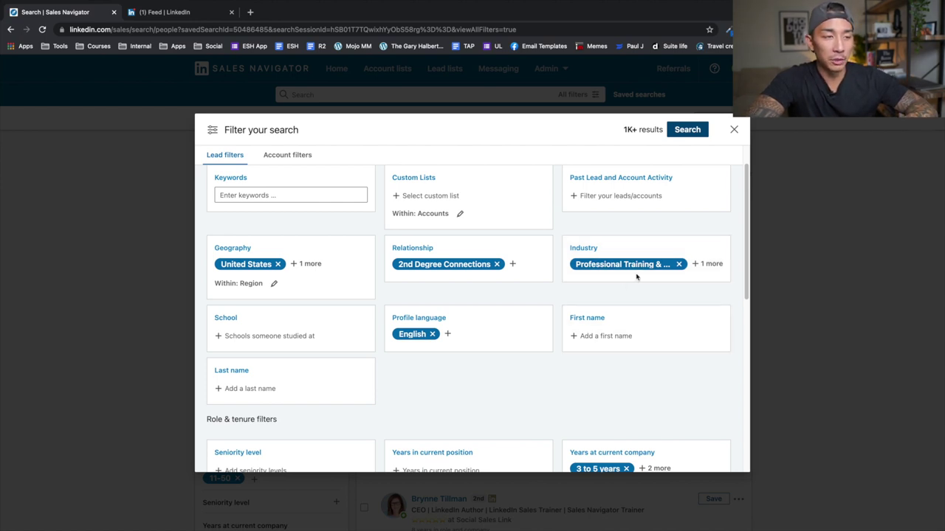
{"action": "scroll", "coordinate": [578, 295], "scroll_direction": "down", "scroll_amount": 2}
{"action": "scroll", "coordinate": [578, 295], "scroll_direction": "down", "scroll_amount": 4}
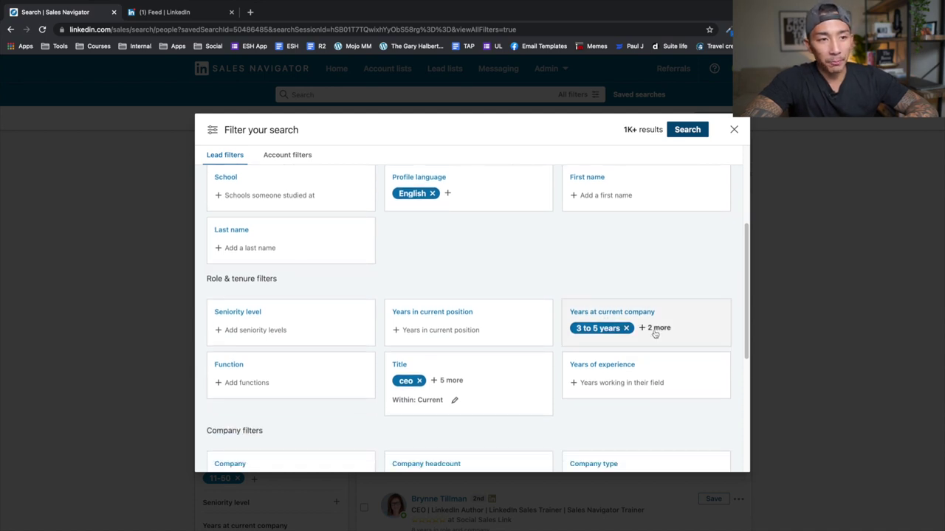
{"action": "left_click", "coordinate": [657, 328]}
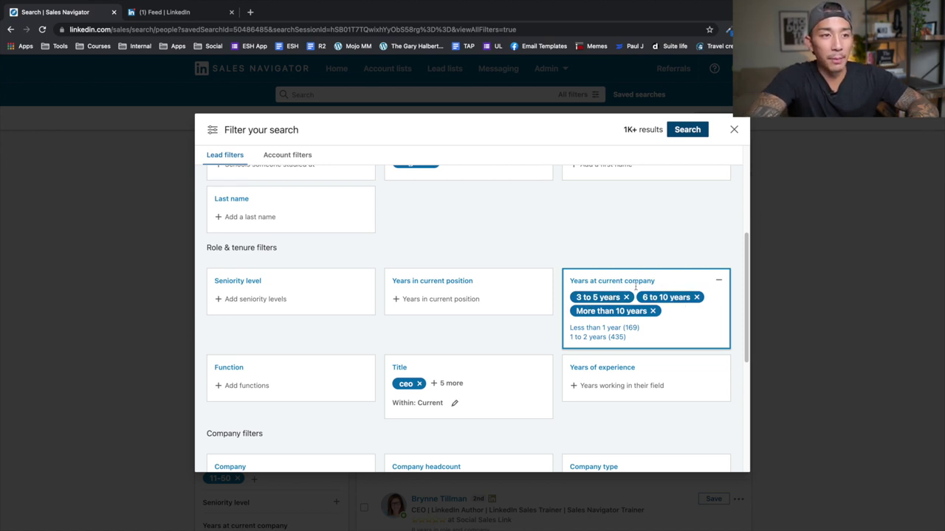
- Inspect the job titles included in the Title filter, and close the filter window without running a new search
{"action": "left_click", "coordinate": [453, 391]}
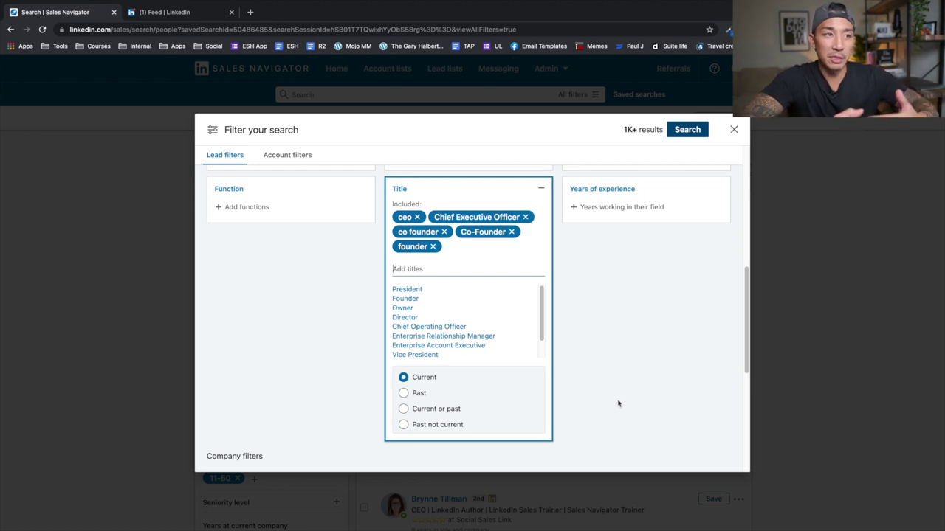
{"action": "mouse_move", "coordinate": [461, 244]}
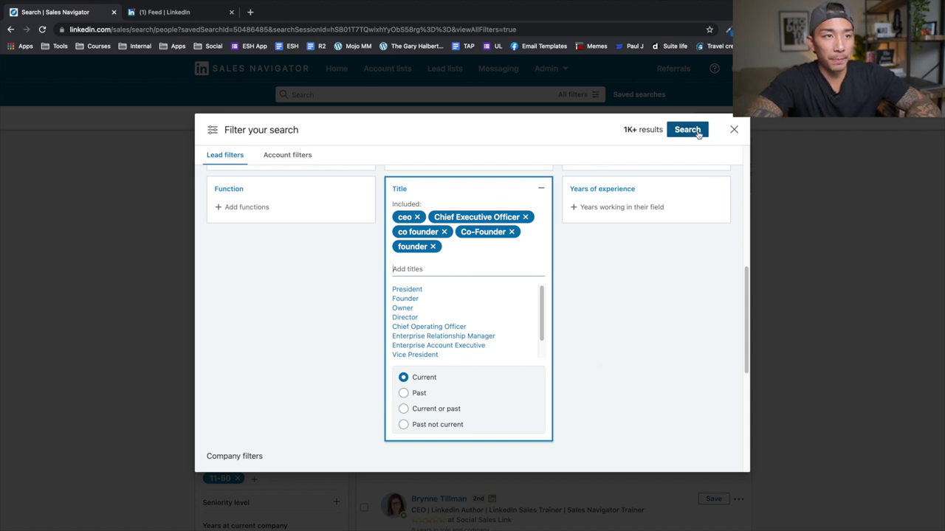
{"action": "left_click", "coordinate": [734, 130]}
{"action": "left_click", "coordinate": [502, 334]}
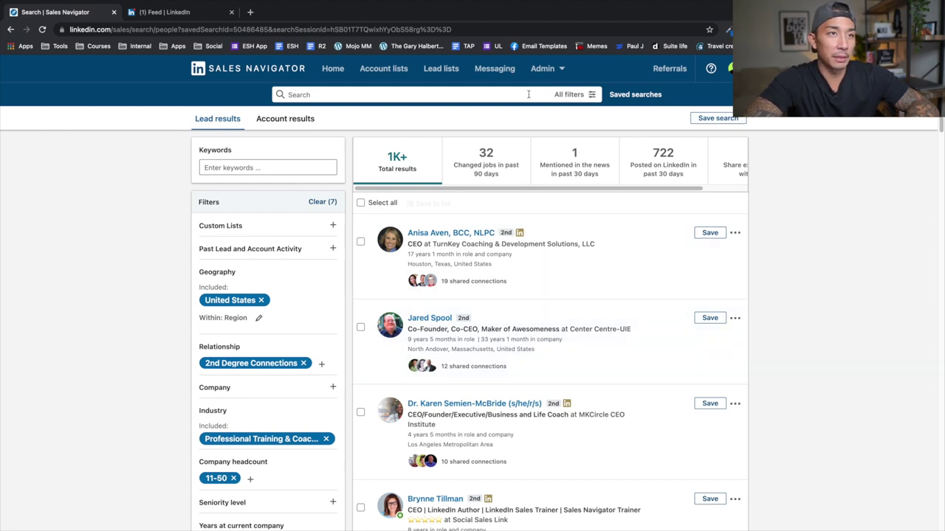
- Reopen "USA Coaching 11-50 3yrs+" from the saved lead searches and look over its filters and leads again
{"action": "left_click", "coordinate": [620, 99]}
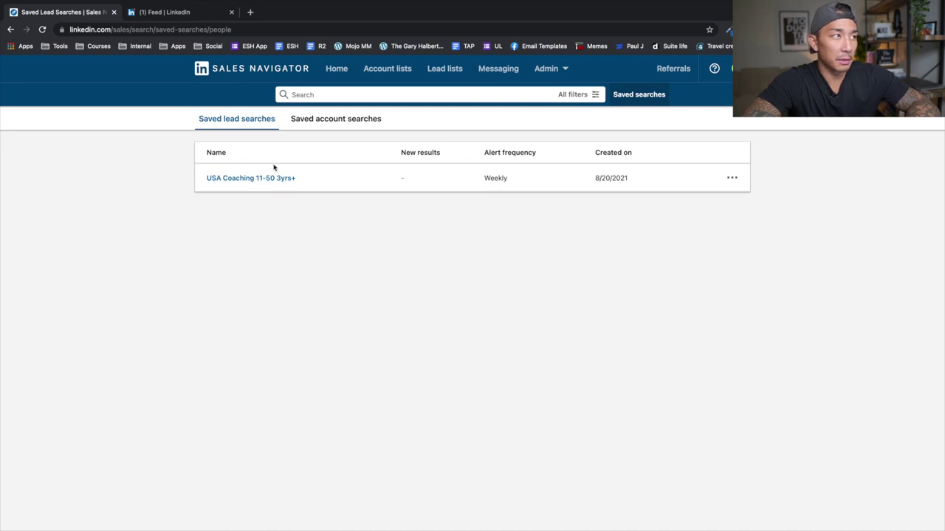
{"action": "left_click", "coordinate": [251, 178]}
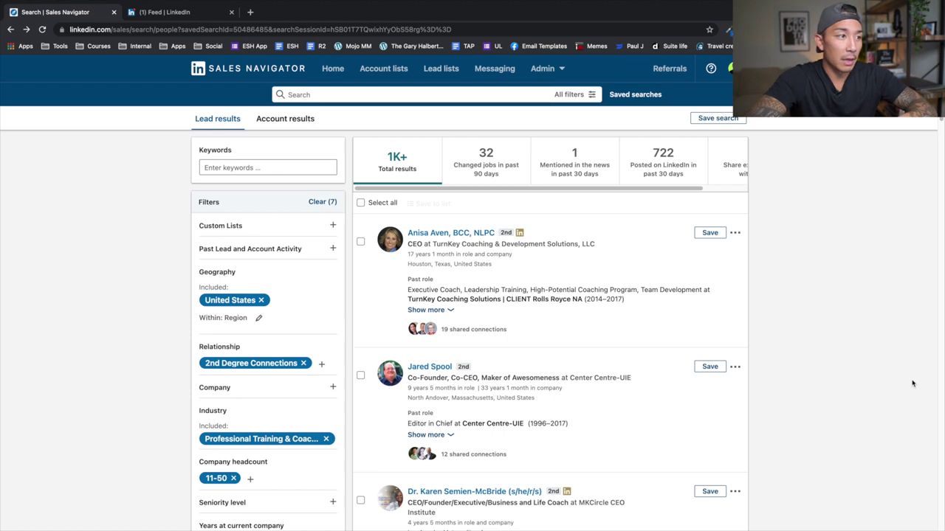
{"action": "scroll", "coordinate": [254, 303], "scroll_direction": "down", "scroll_amount": 4}
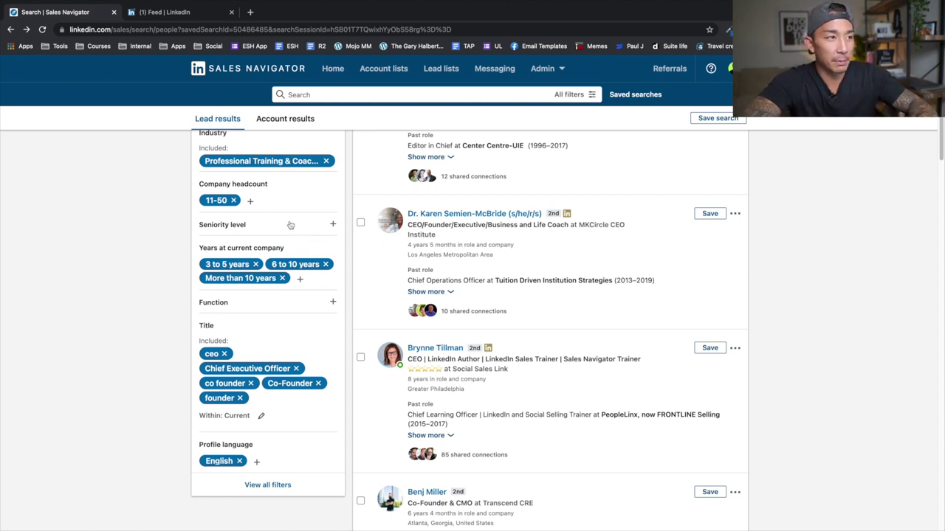
{"action": "scroll", "coordinate": [241, 93], "scroll_direction": "up", "scroll_amount": 3}
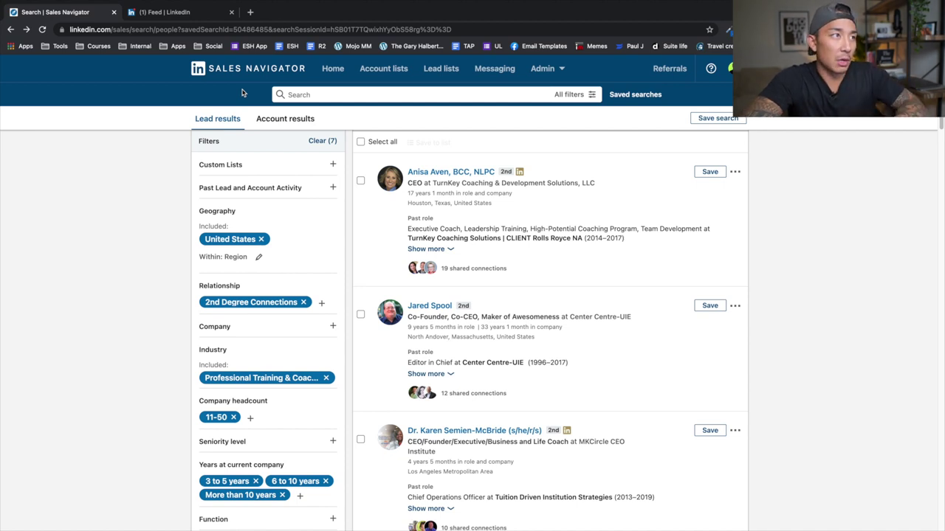
- Switch to the LinkedIn feed tab and open the unread conversation in Messaging
{"action": "left_click", "coordinate": [202, 21]}
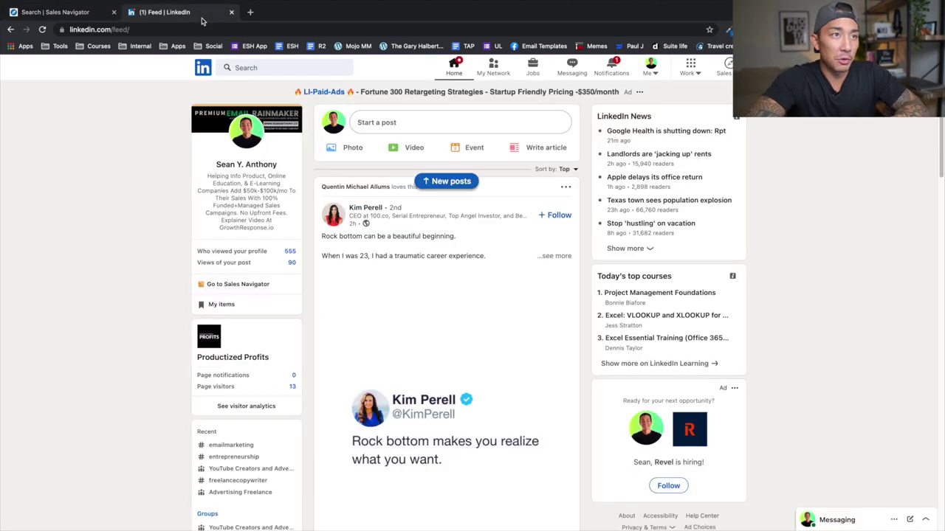
{"action": "left_click", "coordinate": [576, 76]}
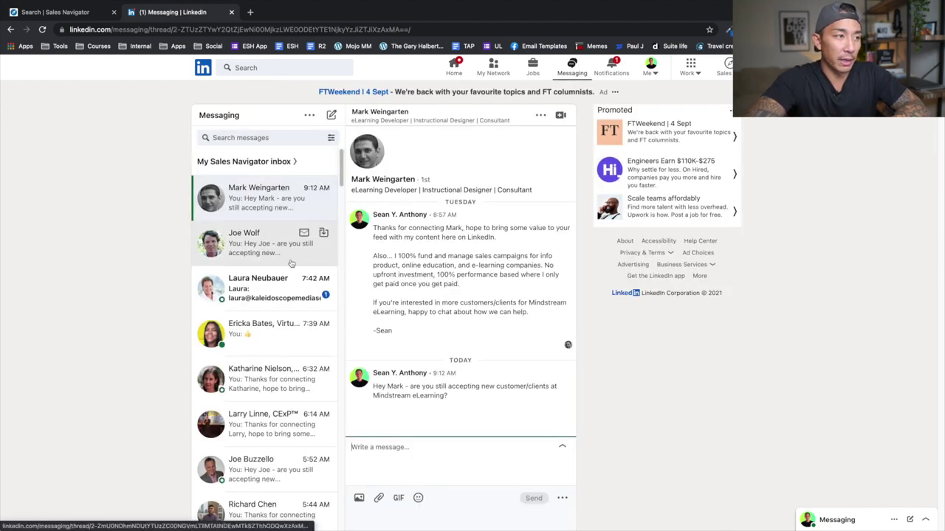
{"action": "left_click", "coordinate": [268, 296]}
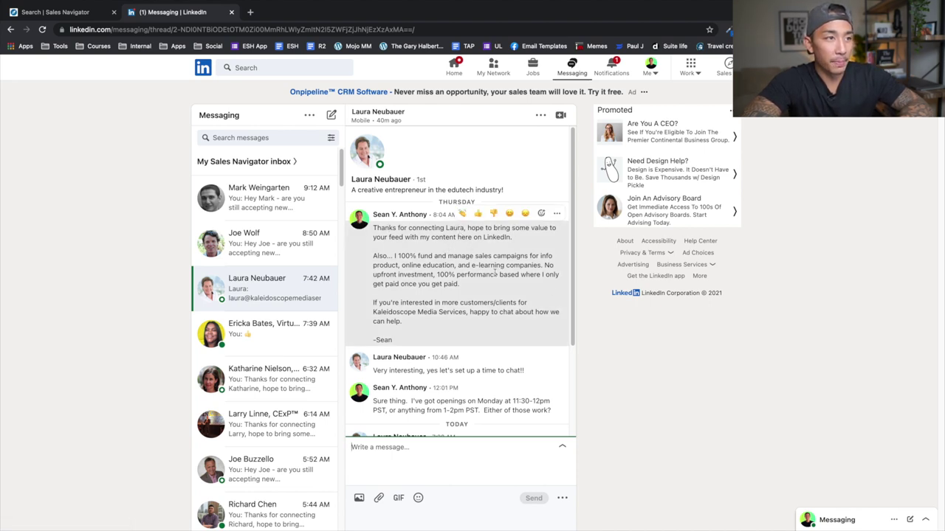
- Highlight the performance-based offer in the first outreach message and read the replies that follow it
{"action": "left_click_drag", "start_coordinate": [487, 288], "coordinate": [394, 257]}
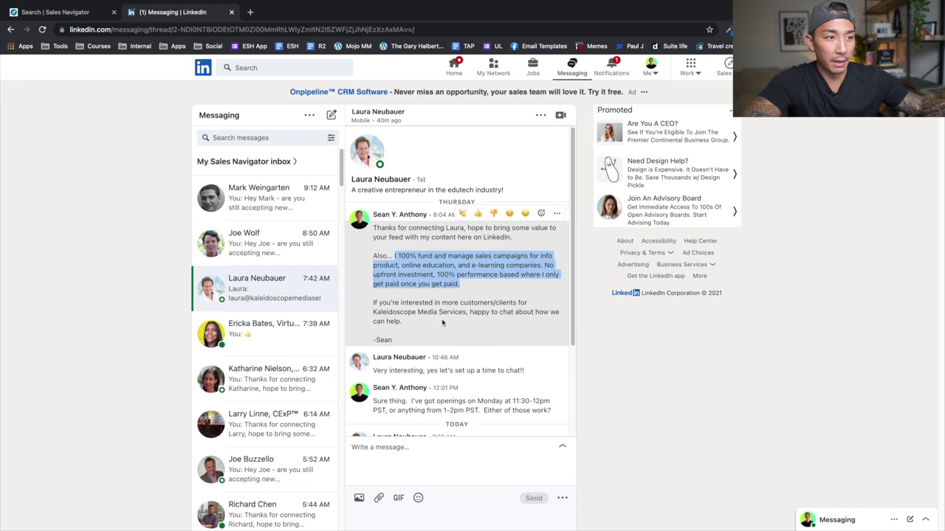
{"action": "scroll", "coordinate": [428, 347], "scroll_direction": "down", "scroll_amount": 1}
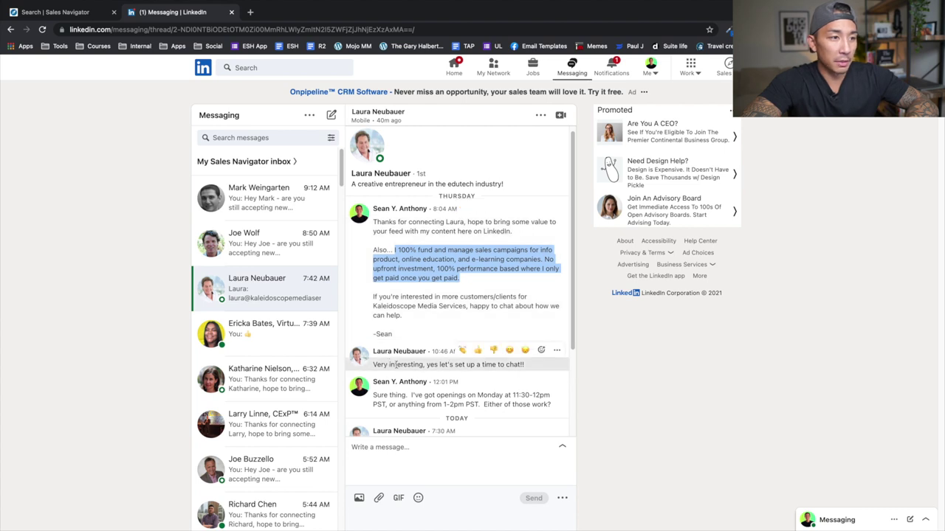
{"action": "scroll", "coordinate": [456, 369], "scroll_direction": "down", "scroll_amount": 3}
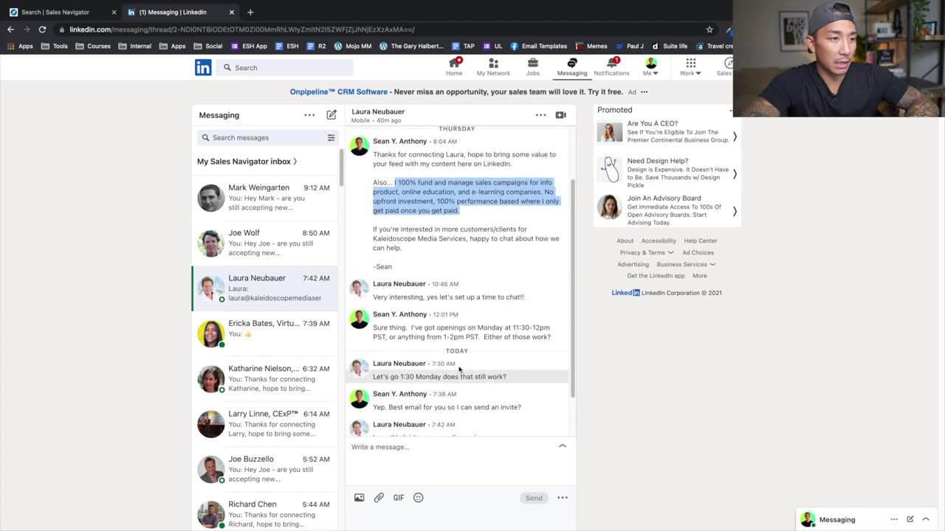
- Reread the first outreach message and highlight its closing paragraph offering Kaleidoscope Media Services more customers/clients
{"action": "scroll", "coordinate": [473, 390], "scroll_direction": "up", "scroll_amount": 2}
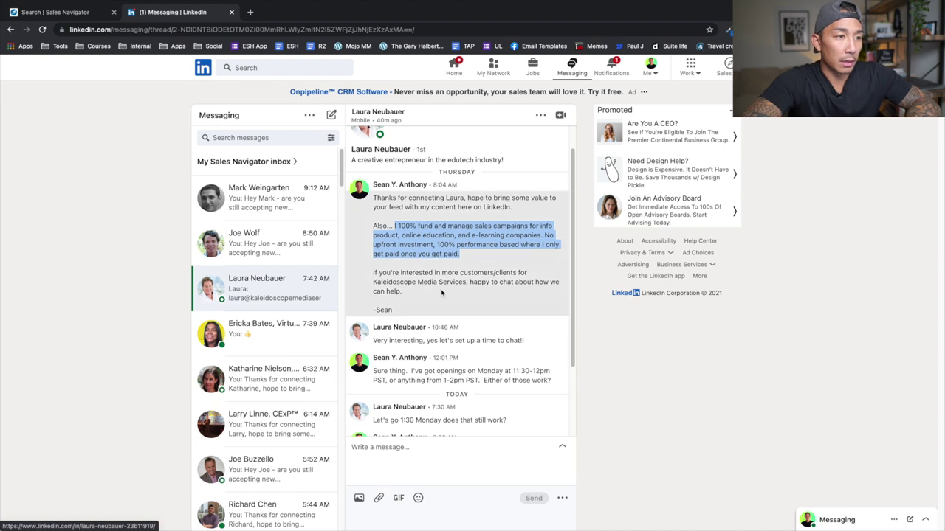
{"action": "scroll", "coordinate": [442, 293], "scroll_direction": "down", "scroll_amount": 1}
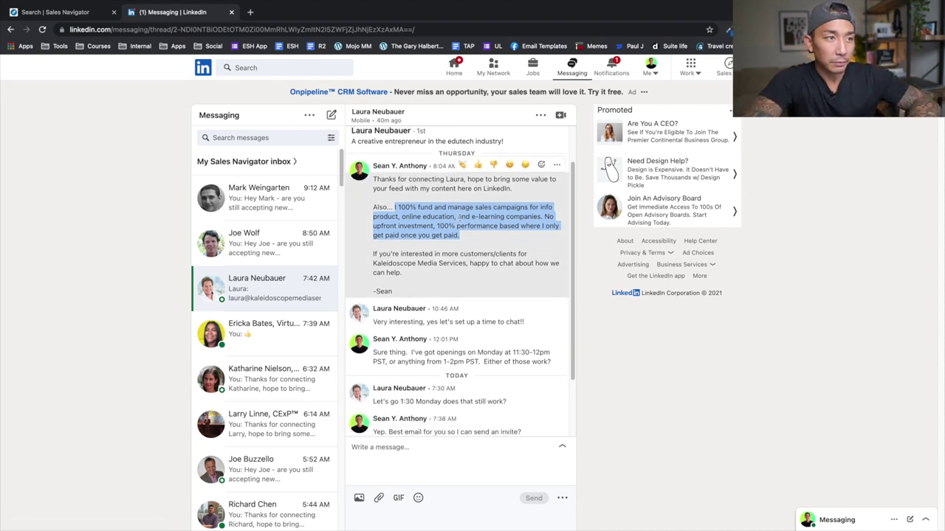
{"action": "left_click", "coordinate": [463, 235]}
{"action": "left_click_drag", "start_coordinate": [468, 240], "coordinate": [395, 207]}
{"action": "left_click", "coordinate": [435, 262]}
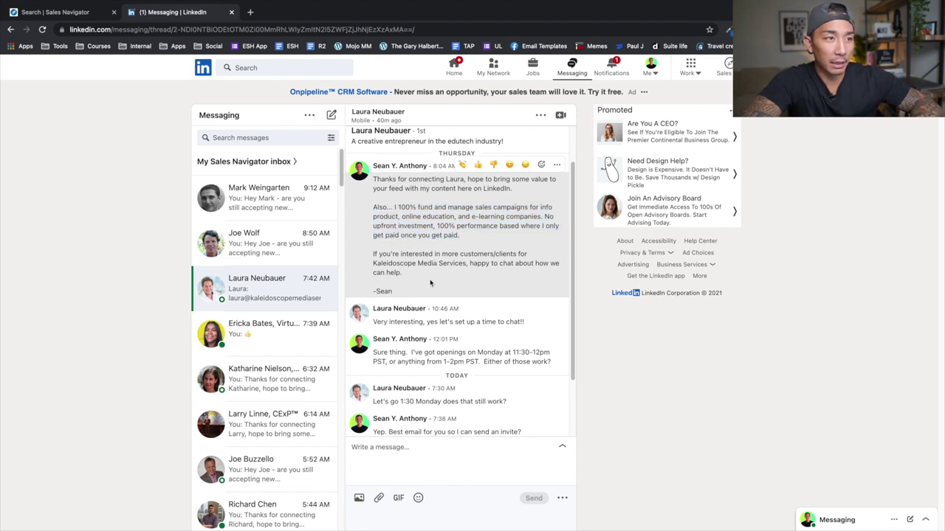
{"action": "left_click_drag", "start_coordinate": [431, 277], "coordinate": [370, 258]}
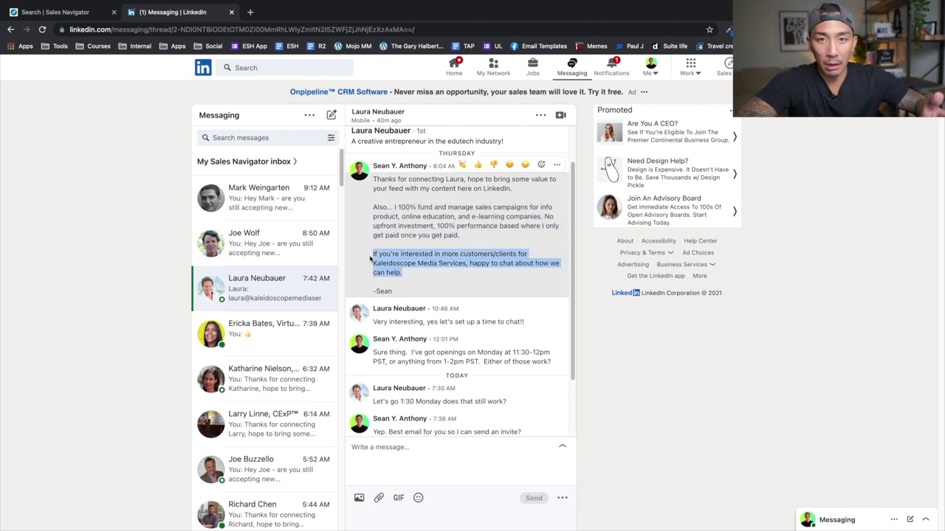
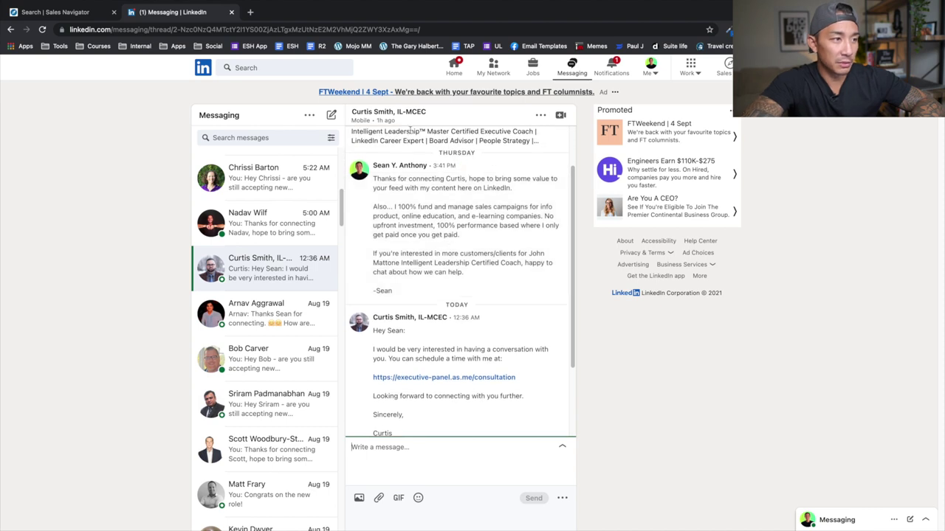
- Mark the open conversation with the executive coach who shared a consultation link as unread
{"action": "scroll", "coordinate": [288, 315], "scroll_direction": "down", "scroll_amount": 1}
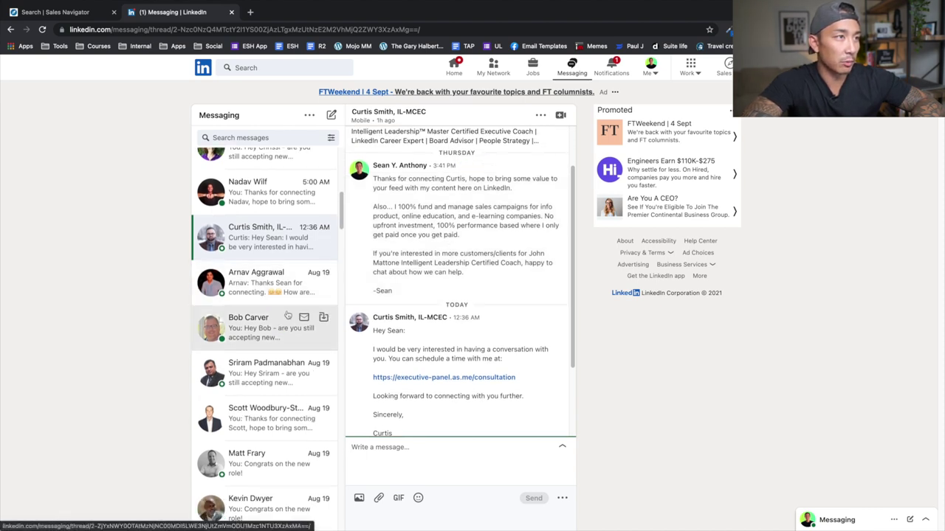
{"action": "left_click", "coordinate": [330, 137]}
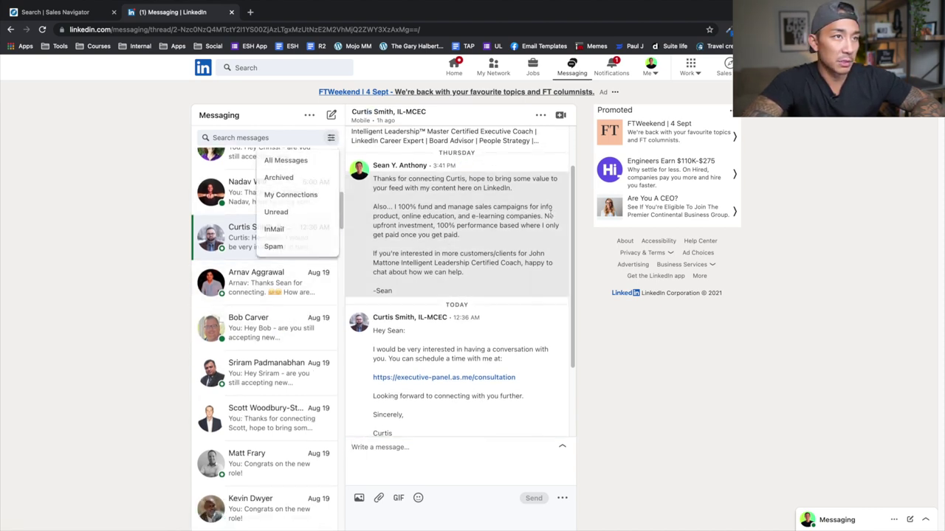
{"action": "left_click", "coordinate": [541, 115]}
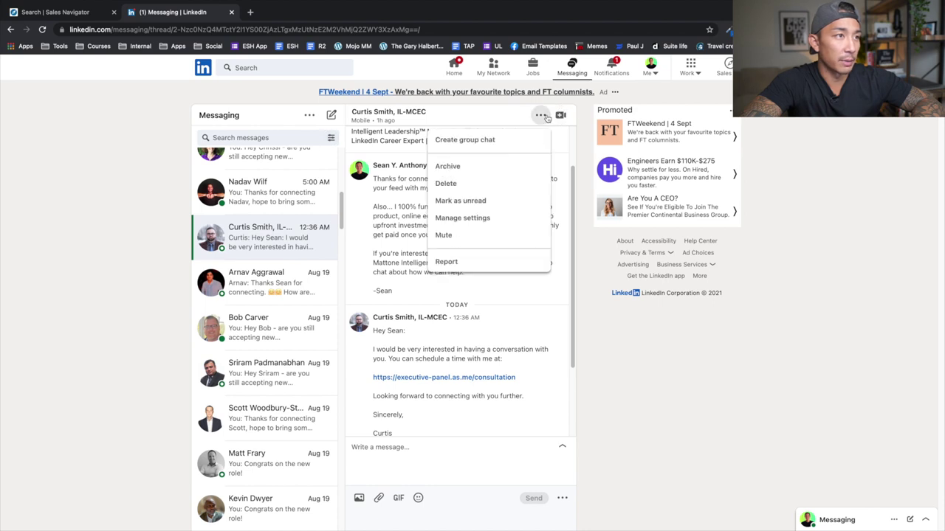
{"action": "left_click", "coordinate": [488, 201]}
- Filter the inbox to Unread, look over the listed conversations, and clear the filter
{"action": "left_click", "coordinate": [312, 117]}
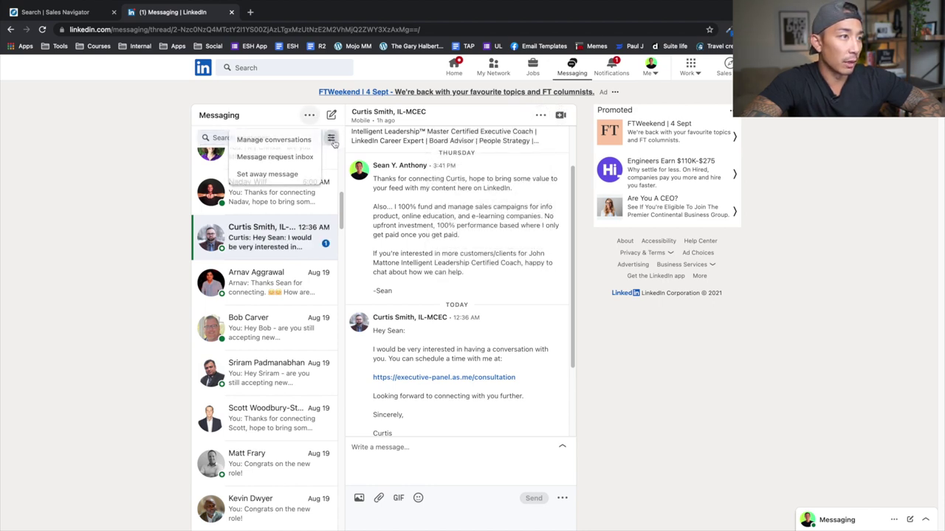
{"action": "left_click", "coordinate": [330, 138]}
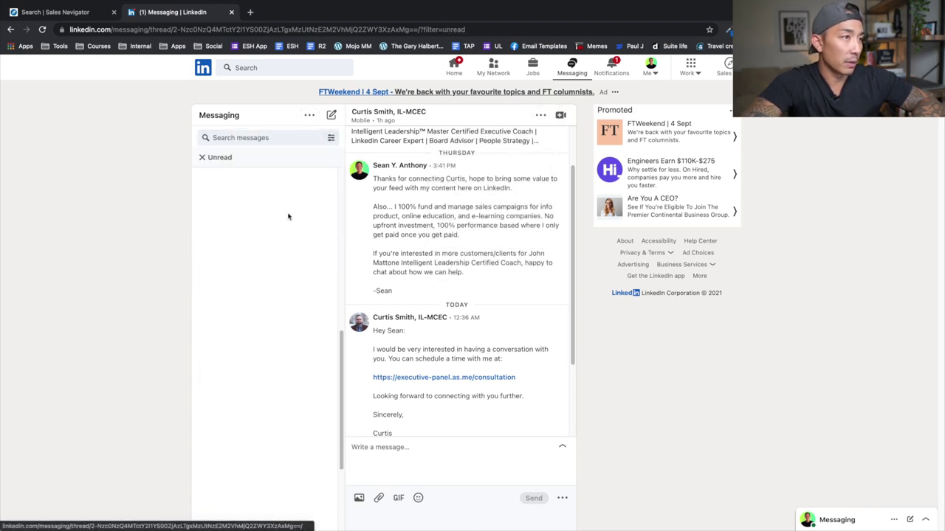
{"action": "scroll", "coordinate": [226, 216], "scroll_direction": "up", "scroll_amount": 2}
{"action": "scroll", "coordinate": [244, 228], "scroll_direction": "up", "scroll_amount": 5}
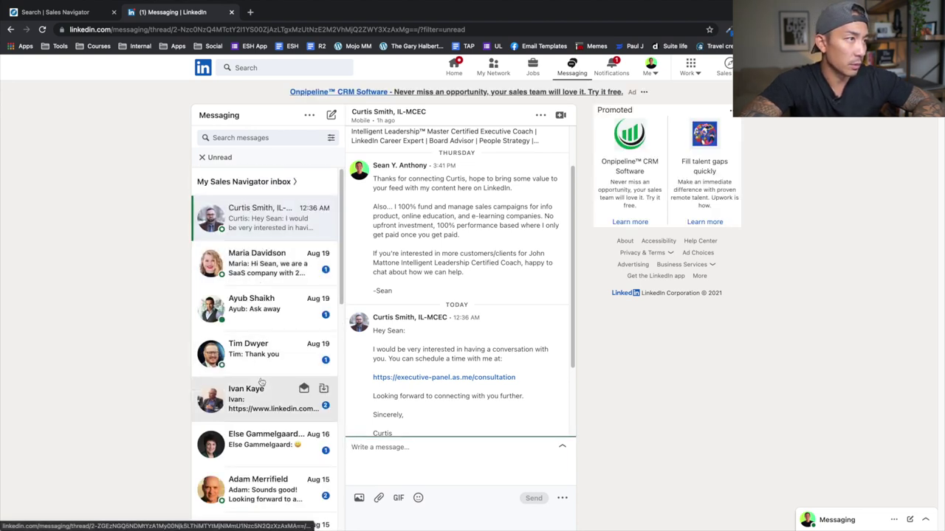
{"action": "left_click", "coordinate": [200, 160]}
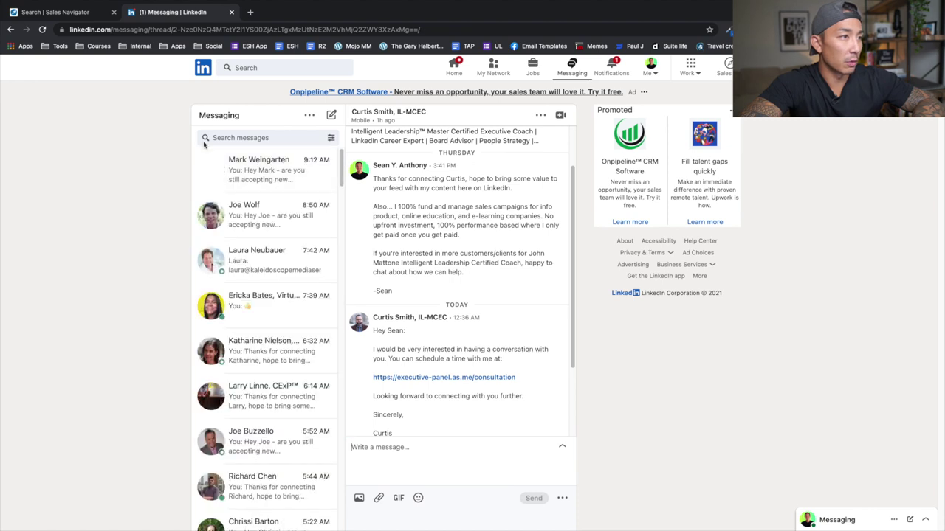
- Open the conversation with the Imagine Worldwide co-founder and highlight parts of the offer message and the follow-up question
{"action": "left_click", "coordinate": [251, 210]}
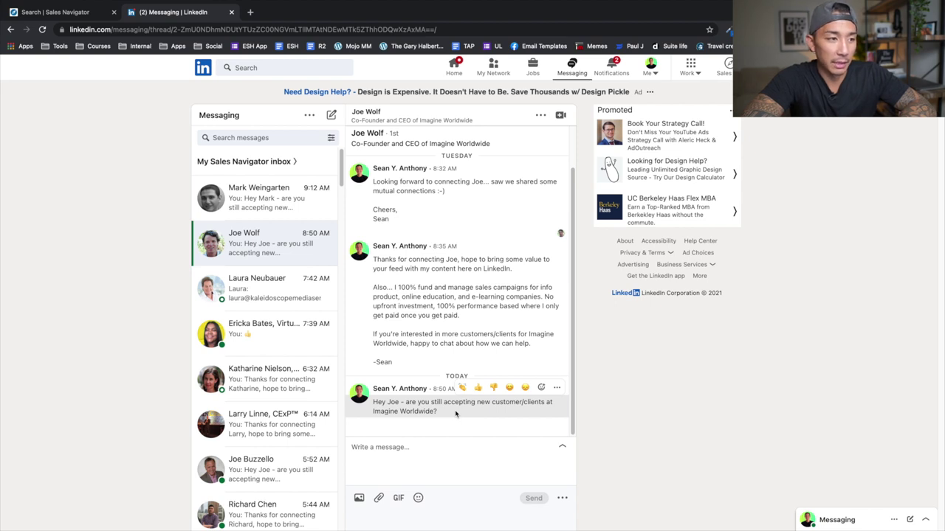
{"action": "left_click_drag", "start_coordinate": [439, 417], "coordinate": [371, 416]}
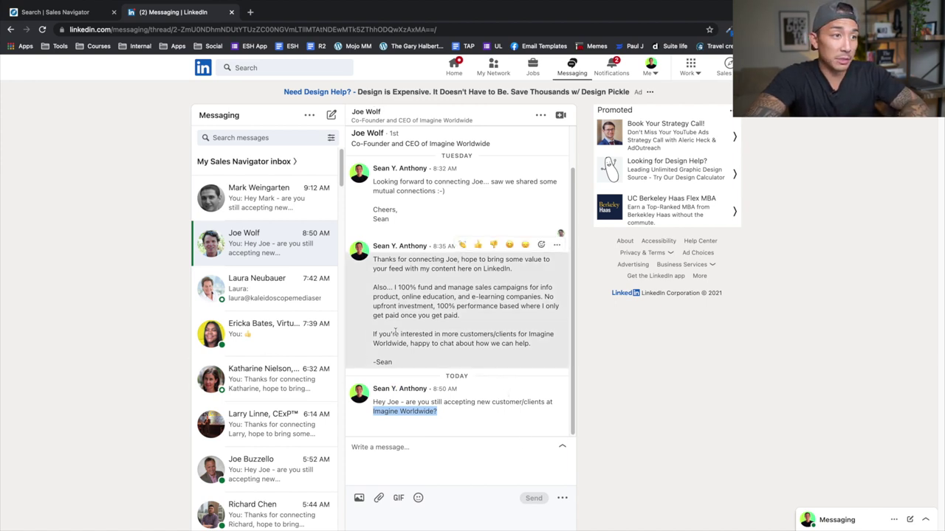
{"action": "left_click_drag", "start_coordinate": [435, 305], "coordinate": [389, 268]}
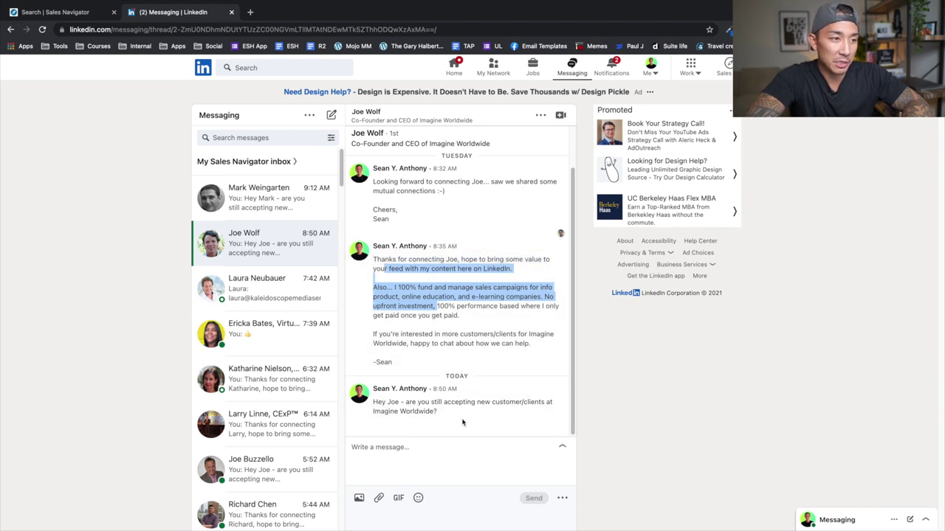
{"action": "left_click_drag", "start_coordinate": [438, 411], "coordinate": [387, 402]}
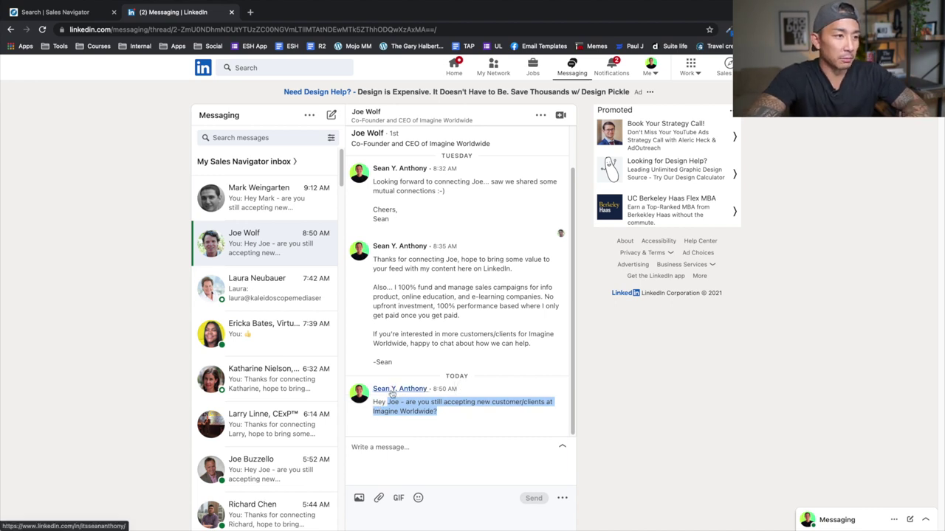
- Open the sender's own profile from the conversation, highlight the headline, and expand the About section to read the offer
{"action": "left_click", "coordinate": [391, 392]}
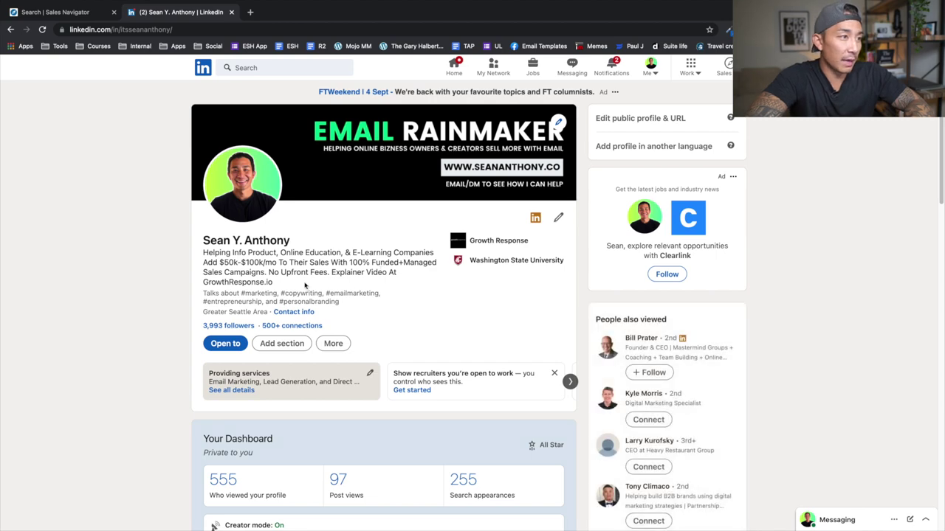
{"action": "left_click_drag", "start_coordinate": [307, 286], "coordinate": [207, 251]}
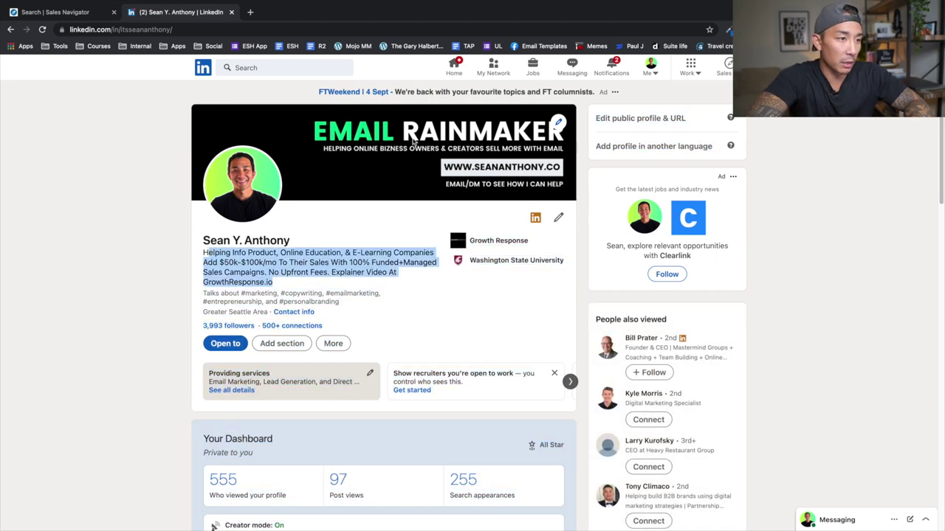
{"action": "scroll", "coordinate": [417, 174], "scroll_direction": "down", "scroll_amount": 2}
{"action": "scroll", "coordinate": [308, 289], "scroll_direction": "down", "scroll_amount": 5}
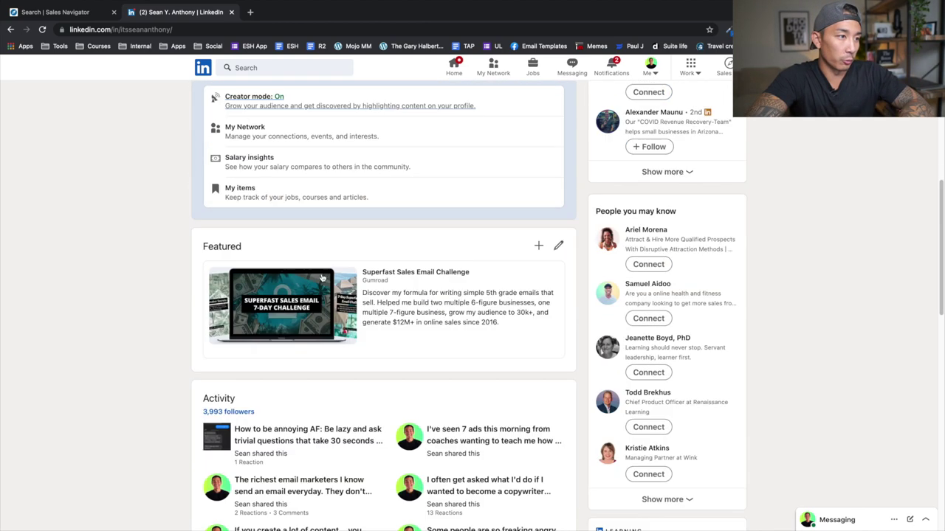
{"action": "scroll", "coordinate": [308, 438], "scroll_direction": "down", "scroll_amount": 5}
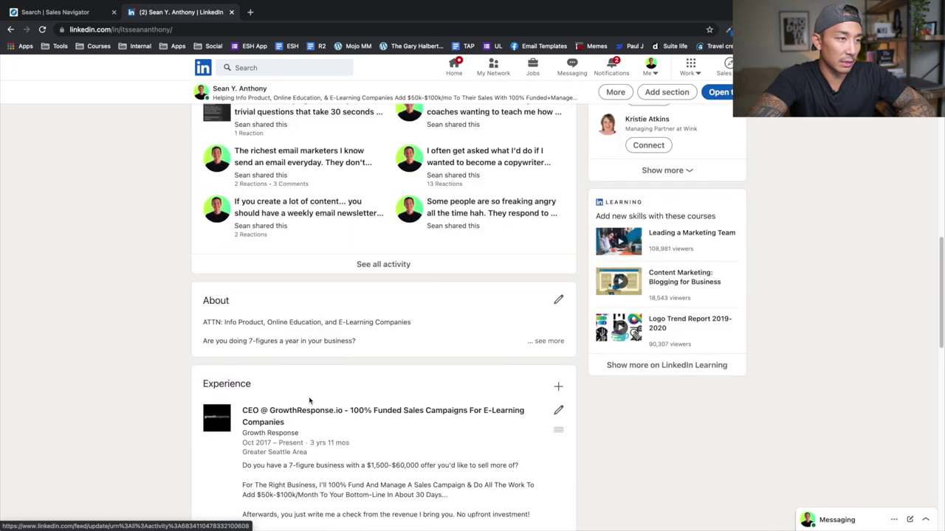
{"action": "left_click", "coordinate": [549, 335]}
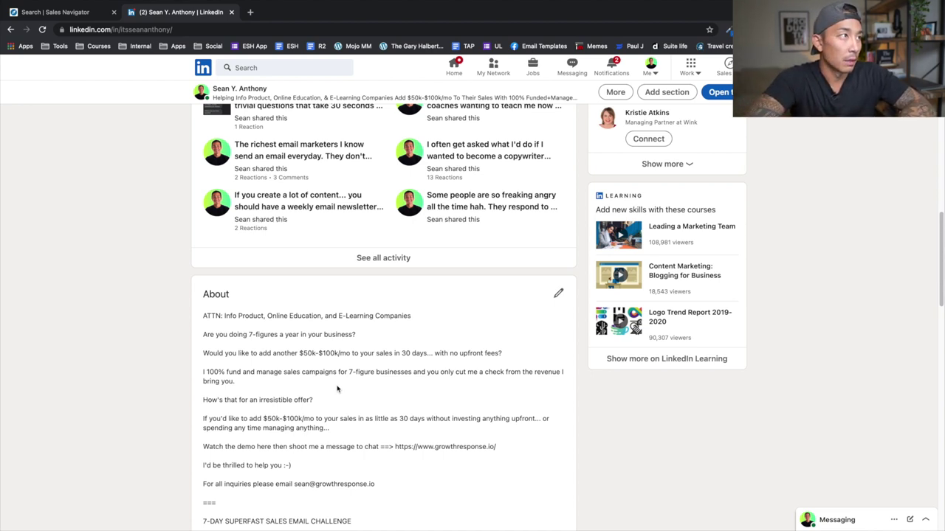
- Return to the Imagine Worldwide conversation and highlight the full follow-up asking about accepting new customers/clients
{"action": "left_click", "coordinate": [10, 30]}
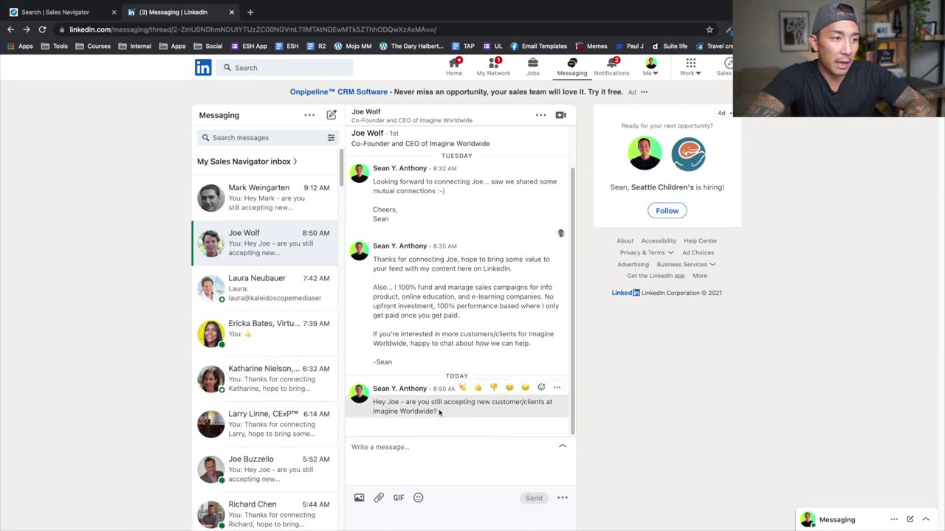
{"action": "left_click_drag", "start_coordinate": [452, 416], "coordinate": [375, 405]}
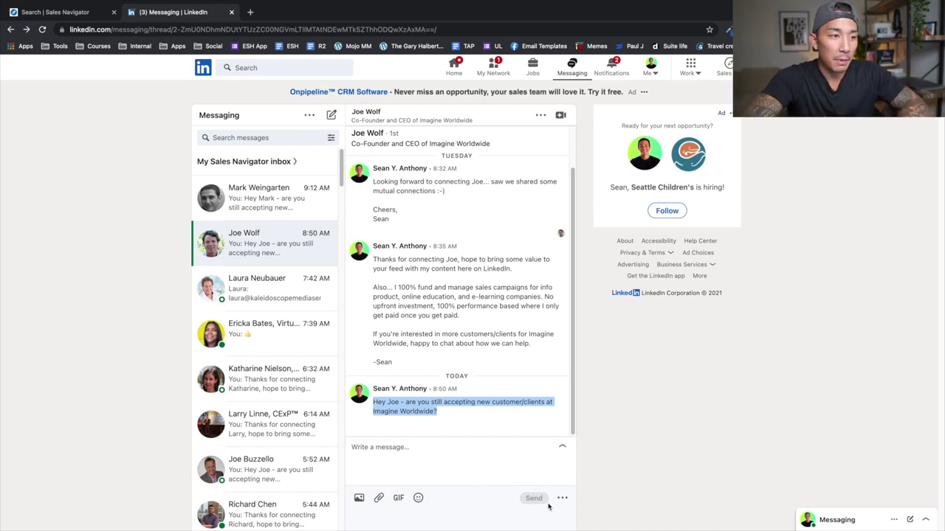
{"action": "left_click", "coordinate": [441, 416]}
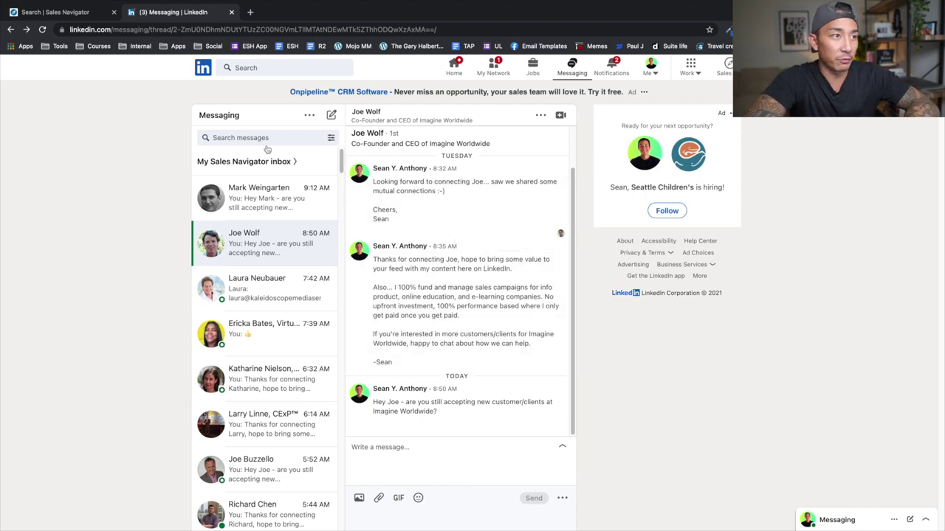
- Switch to the Sales Navigator search tab and check the connection options available for the first lead
{"action": "left_click", "coordinate": [77, 15]}
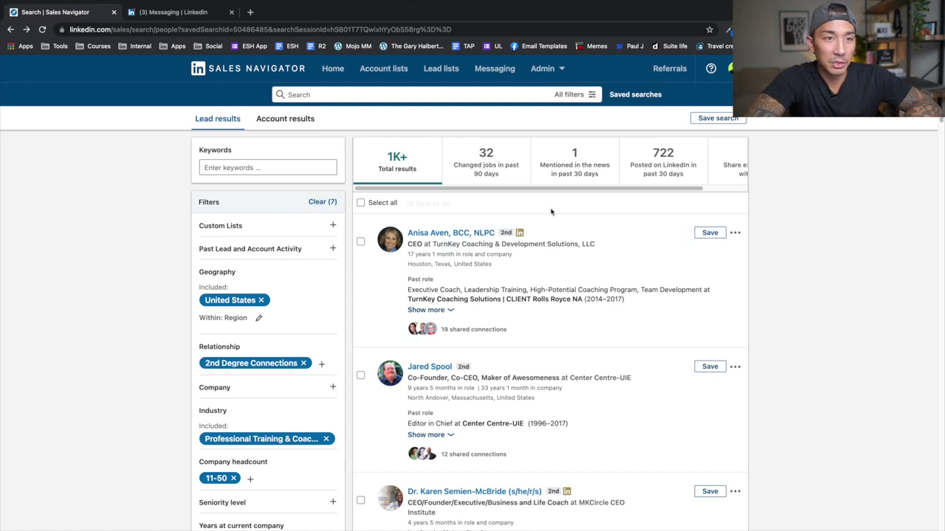
{"action": "left_click", "coordinate": [737, 233]}
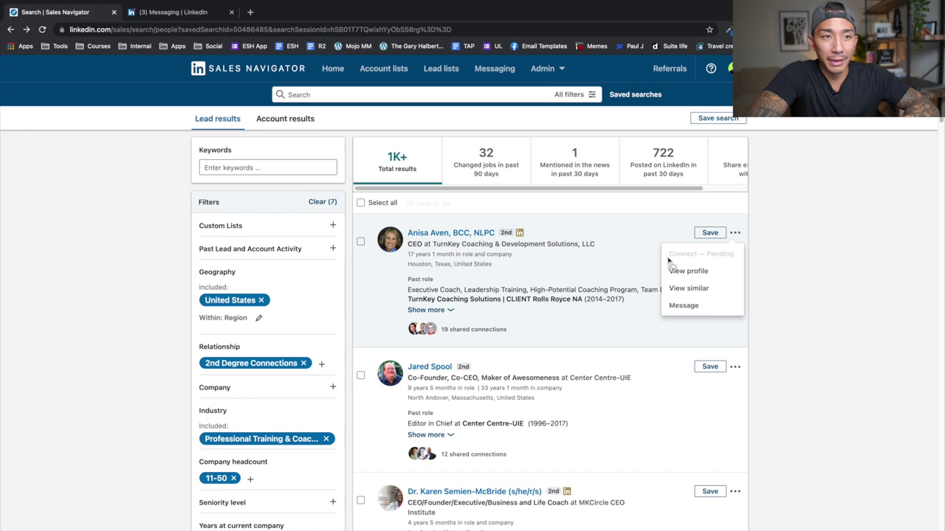
{"action": "left_click", "coordinate": [773, 262]}
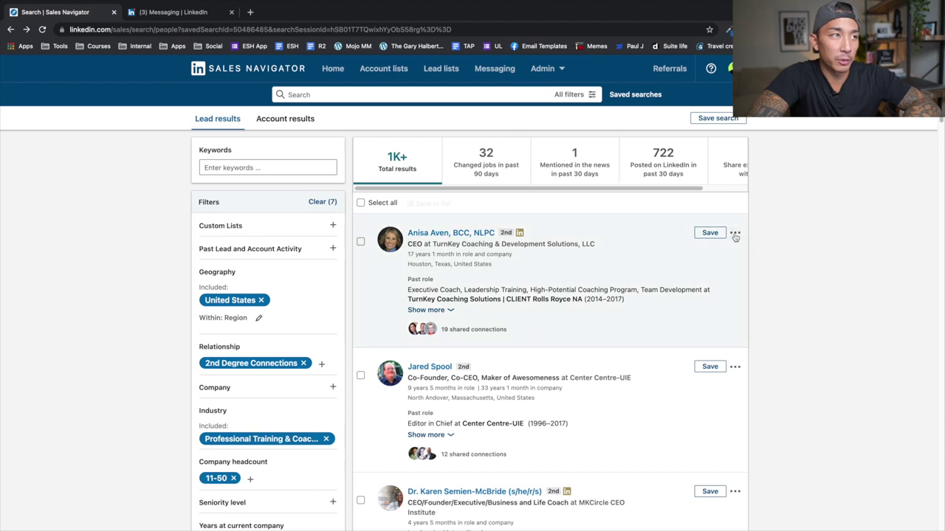
{"action": "left_click", "coordinate": [735, 232]}
- Switch to the LinkedIn tab, view the newly accepted connection's profile through My Network, and return to the Imagine Worldwide conversation
{"action": "left_click", "coordinate": [186, 12]}
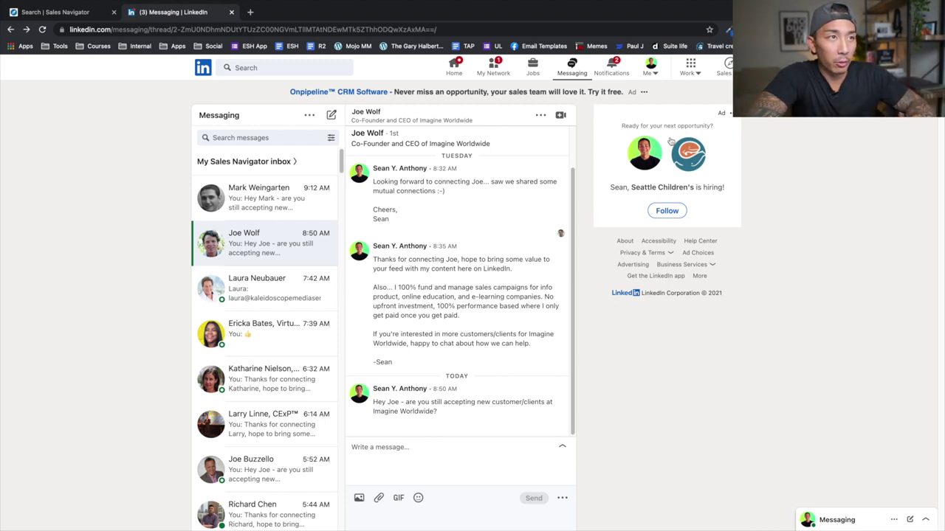
{"action": "left_click", "coordinate": [493, 66]}
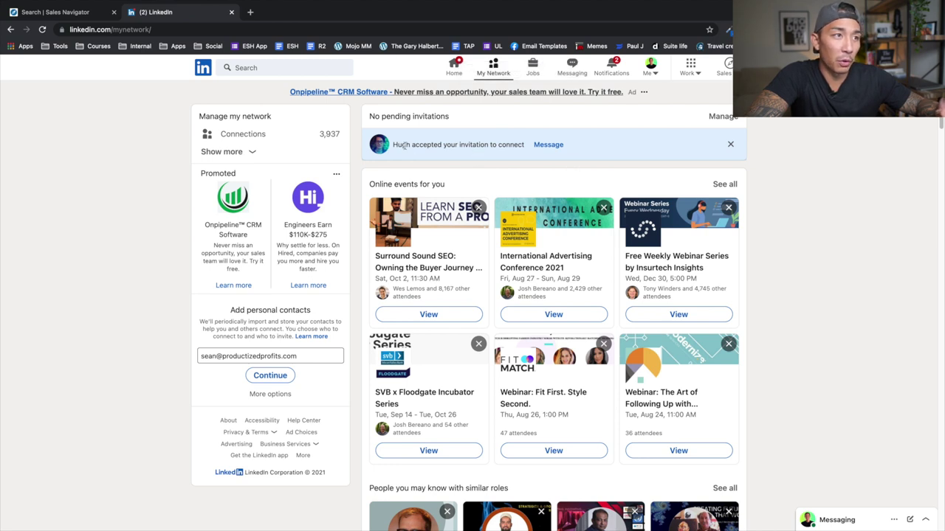
{"action": "left_click", "coordinate": [380, 144]}
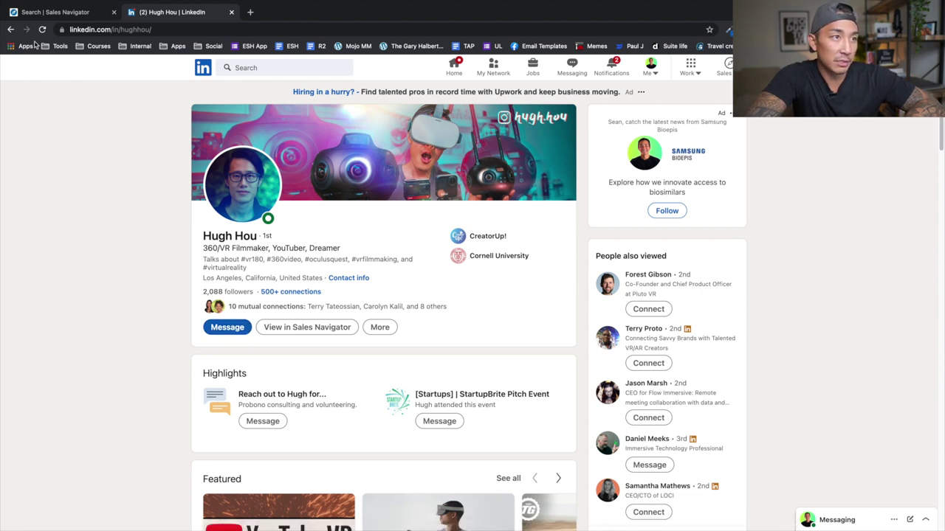
{"action": "left_click", "coordinate": [10, 29]}
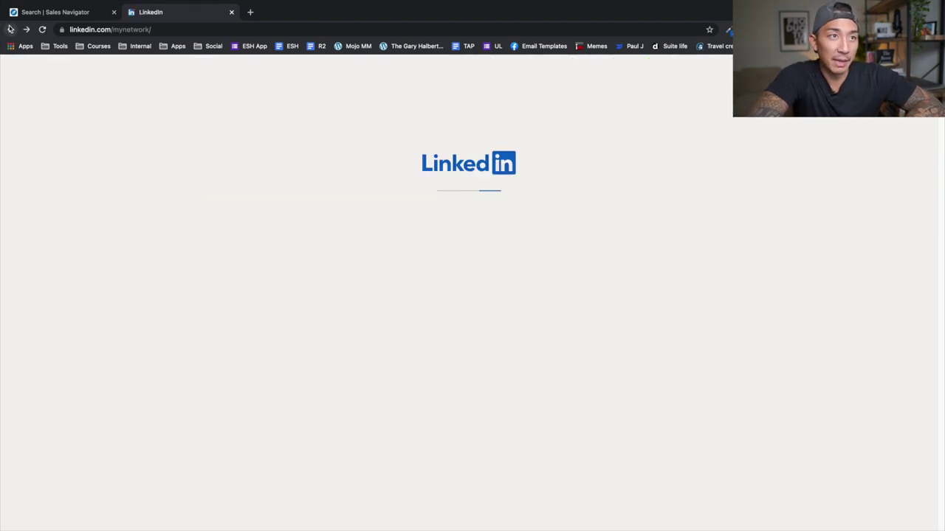
{"action": "left_click", "coordinate": [10, 29]}
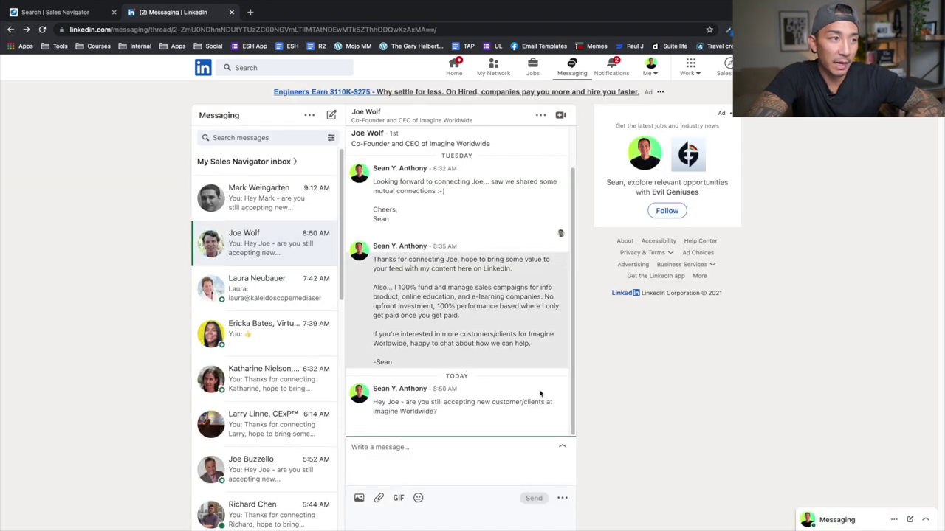
- Highlight the entire thanks-for-connecting offer message in the Imagine Worldwide conversation and reopen My Network
{"action": "left_click_drag", "start_coordinate": [532, 362], "coordinate": [374, 260]}
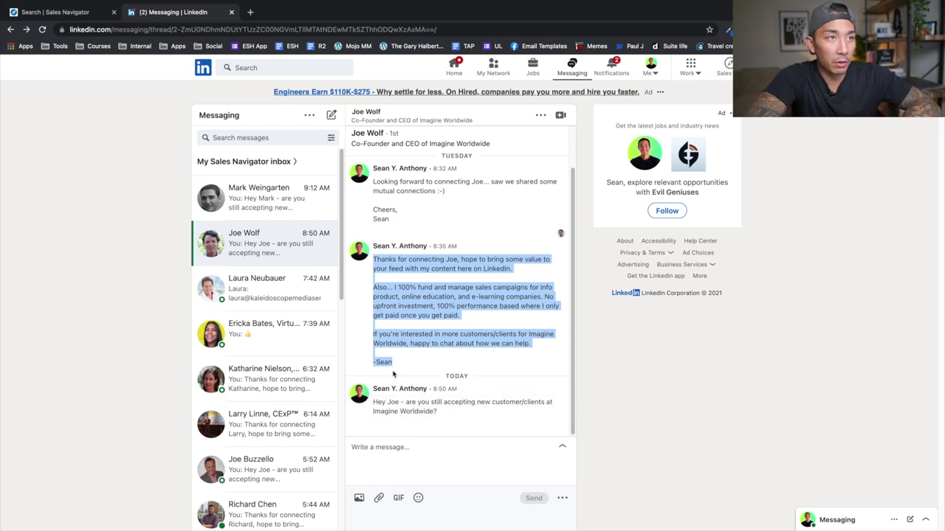
{"action": "left_click", "coordinate": [481, 69]}
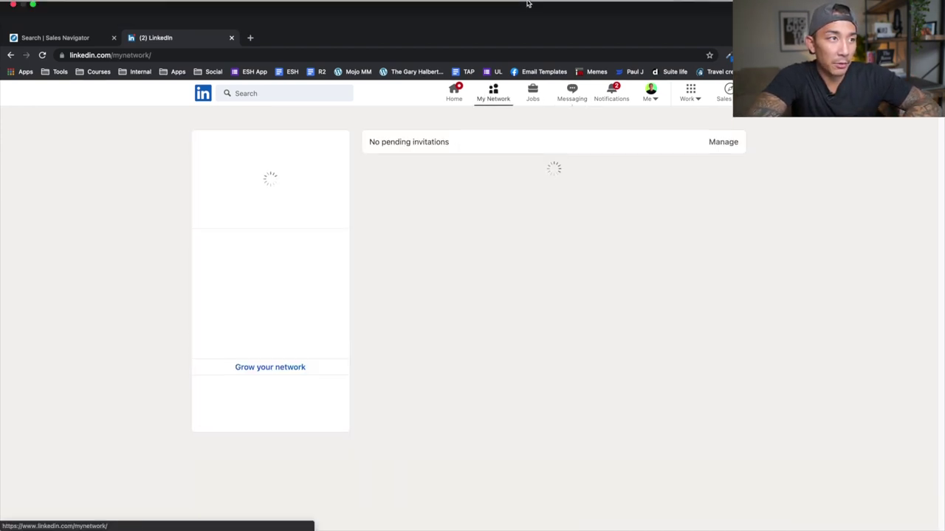